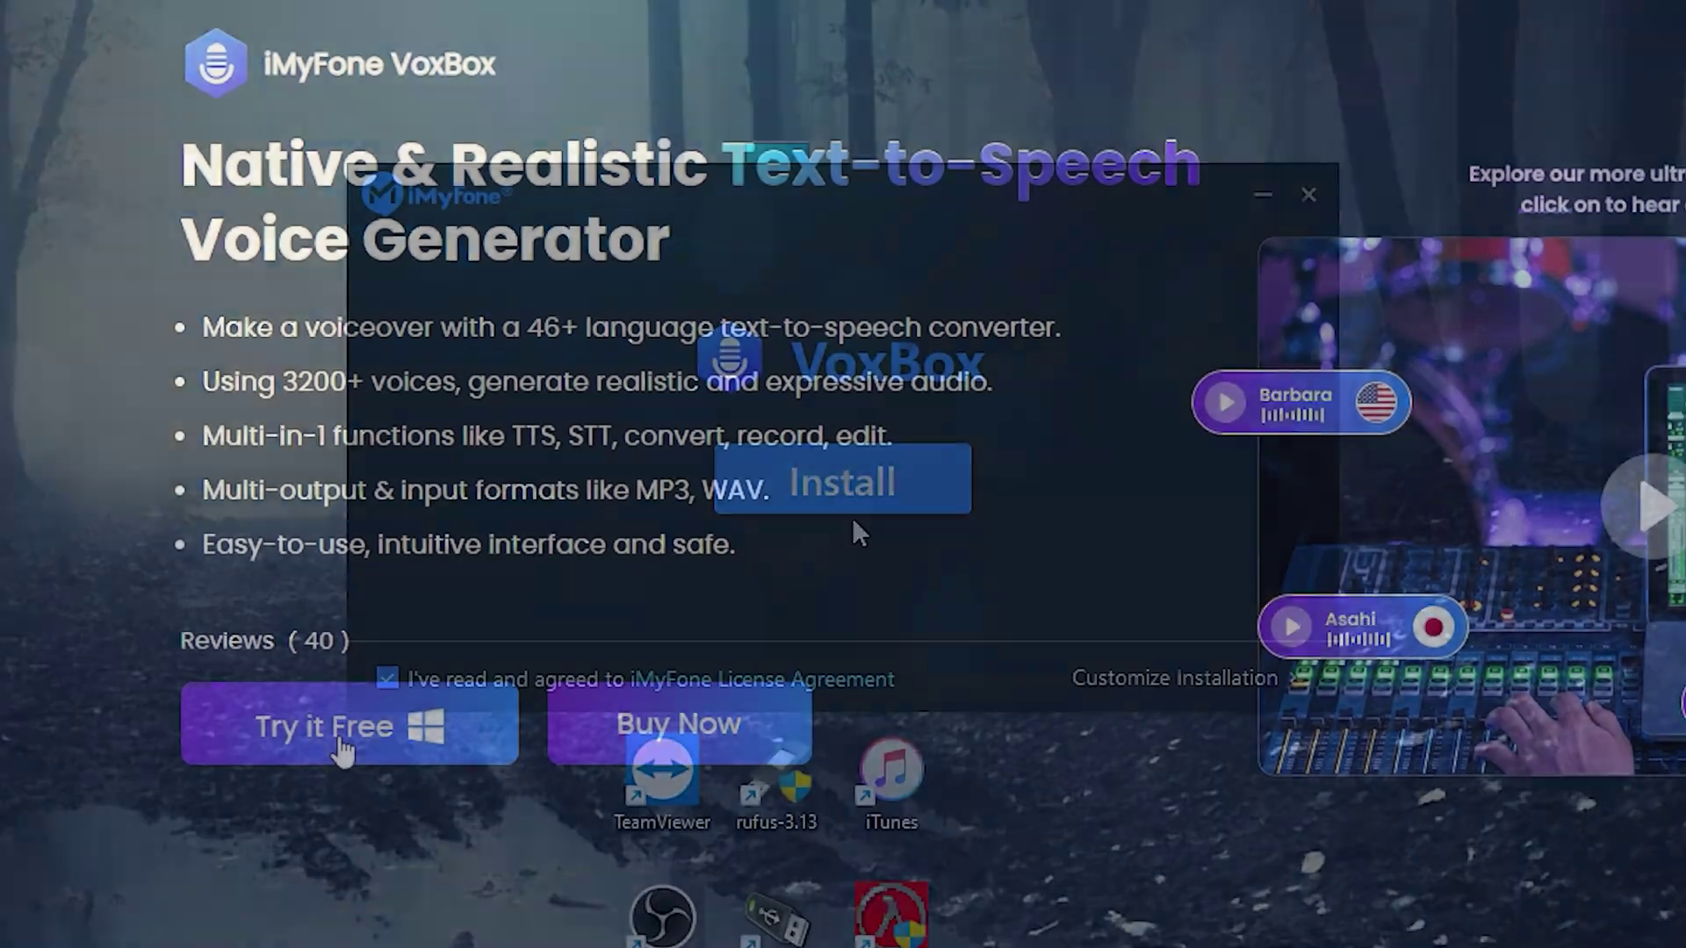
Install VoxBox to the default location and let it launch
{"action": "left_click", "coordinate": [1142, 679]}
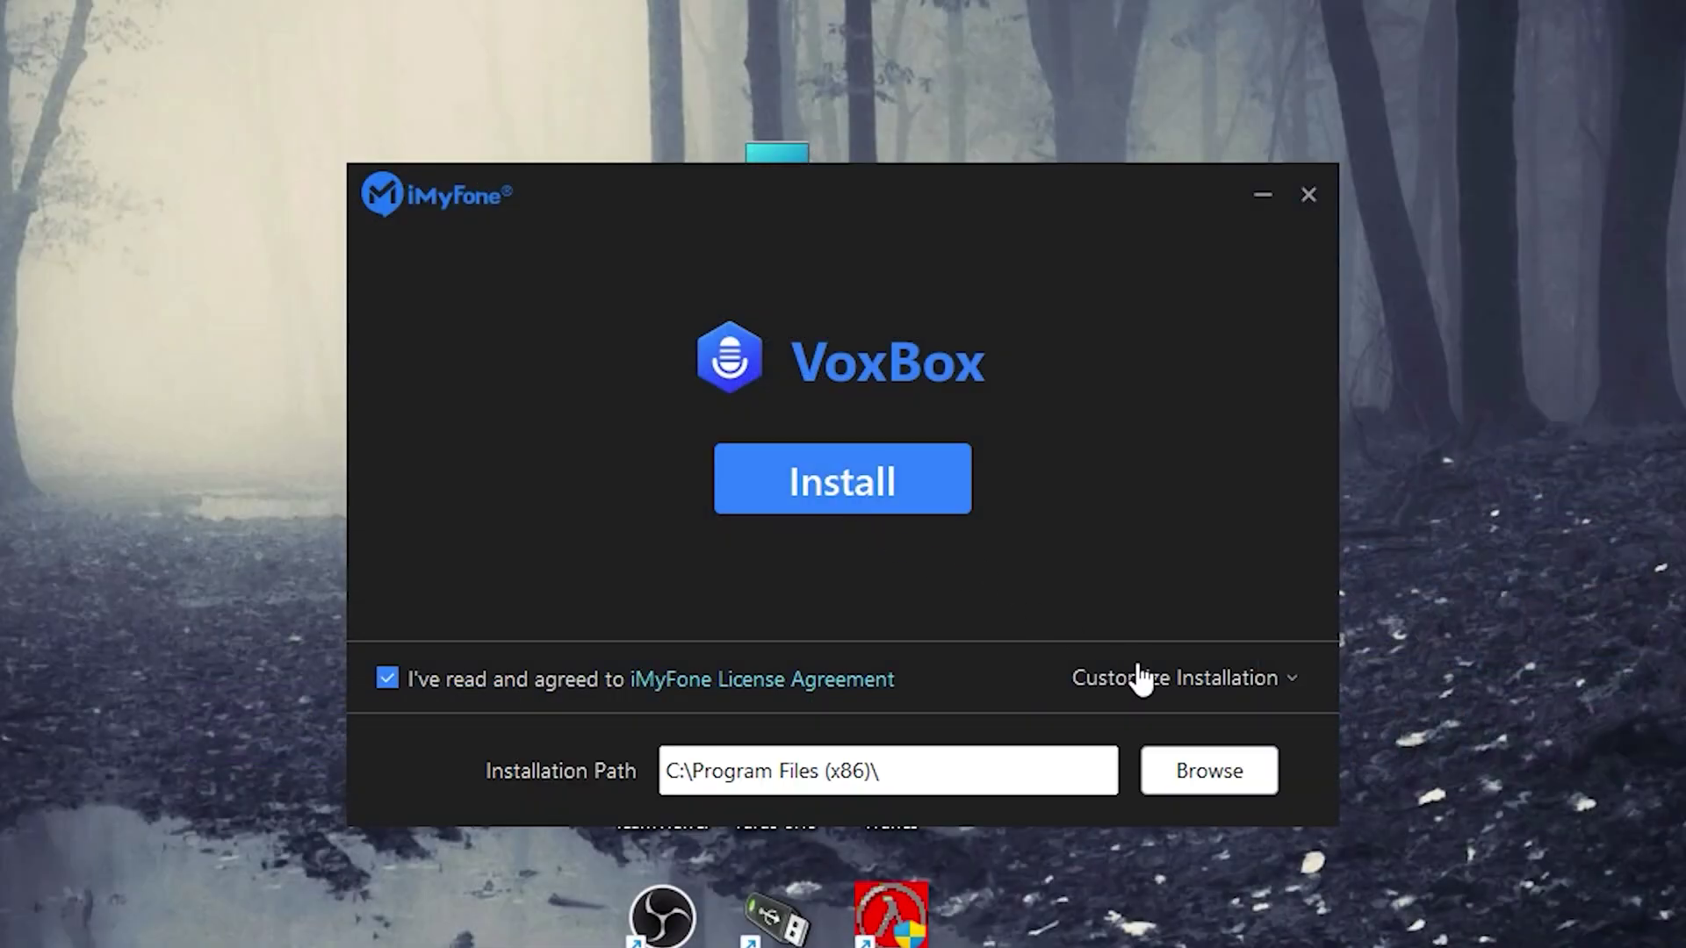
{"action": "left_click", "coordinate": [1142, 679]}
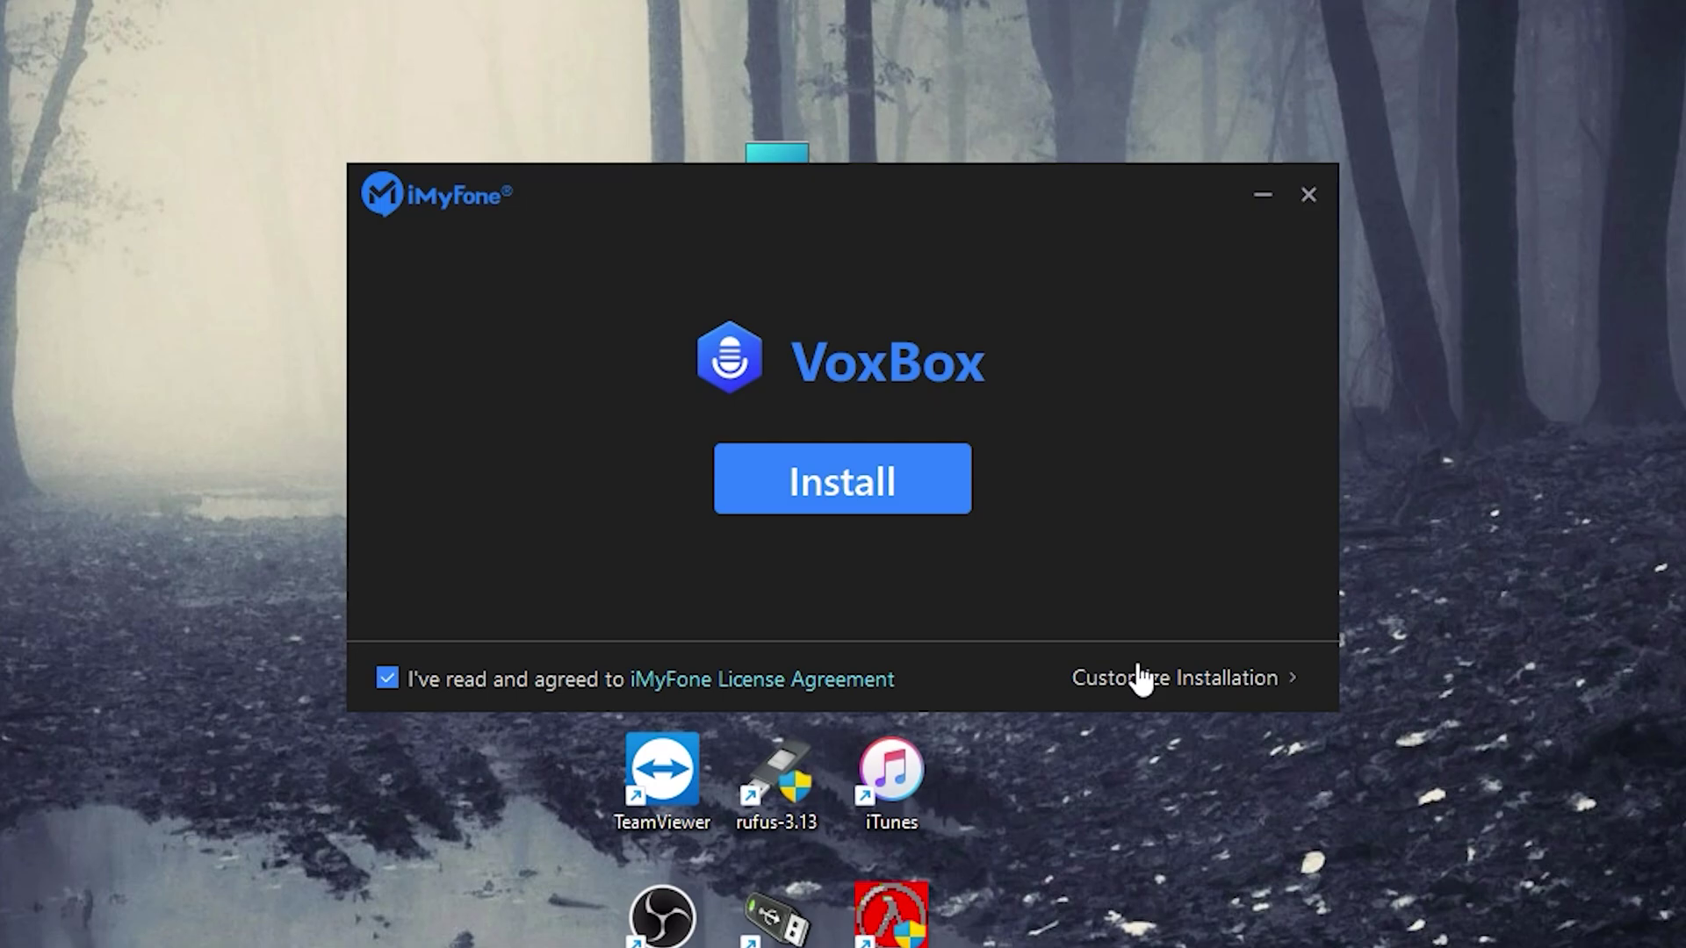
{"action": "left_click", "coordinate": [873, 502]}
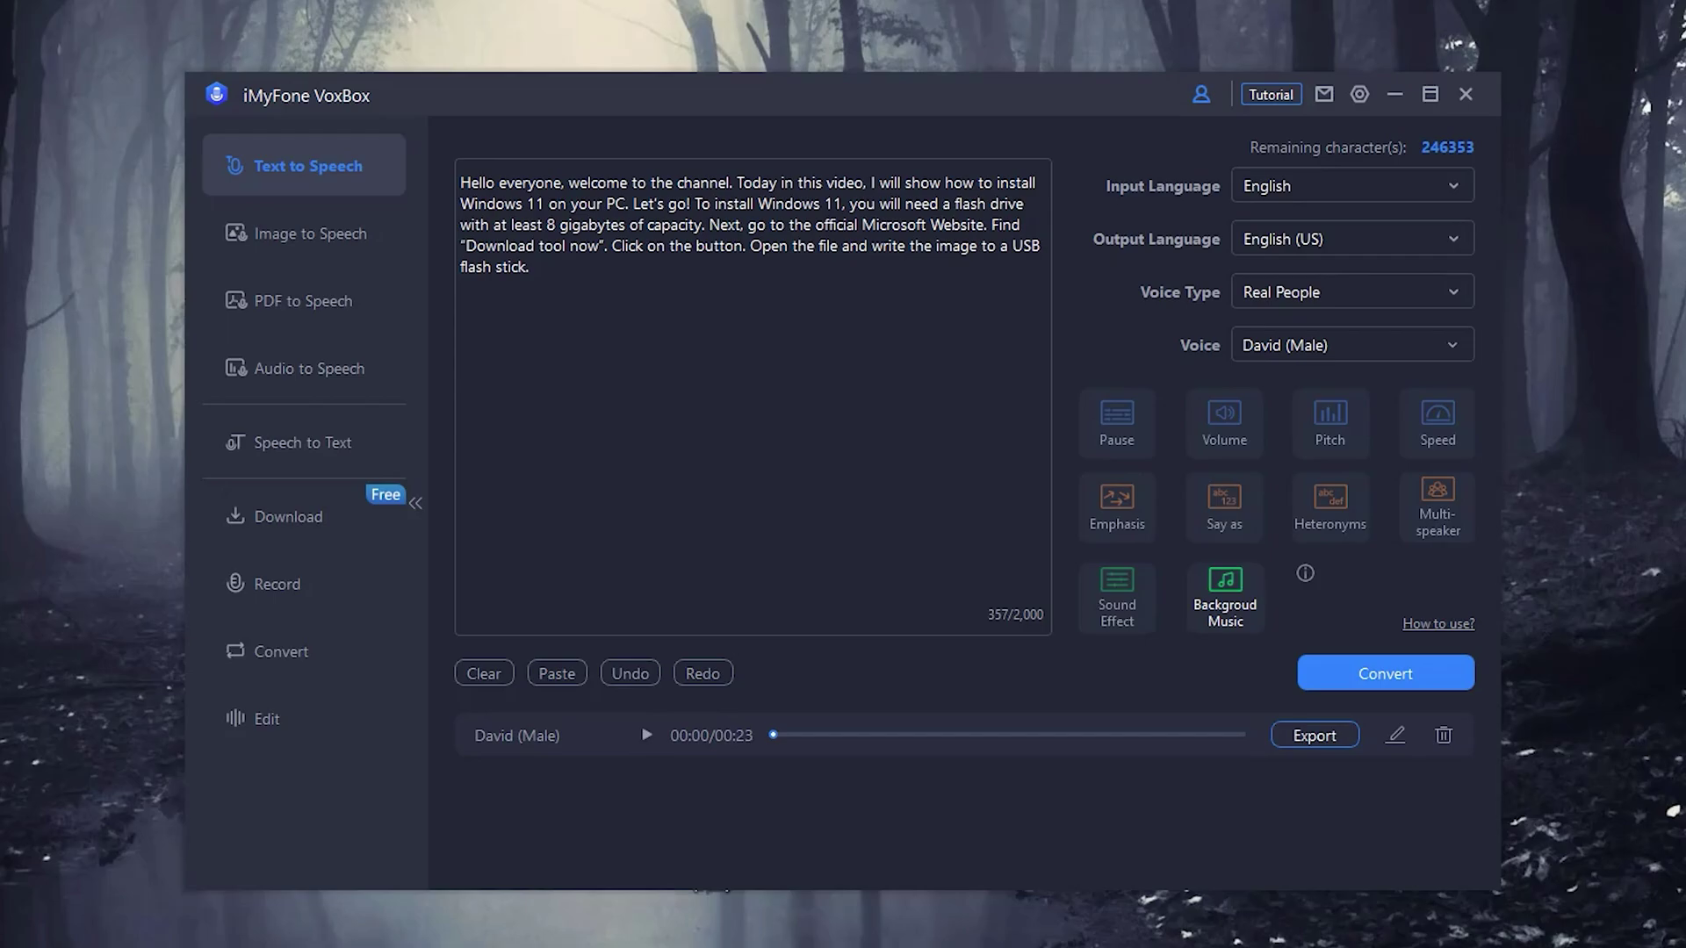
{"action": "left_click", "coordinate": [728, 284]}
{"action": "left_click", "coordinate": [1450, 191]}
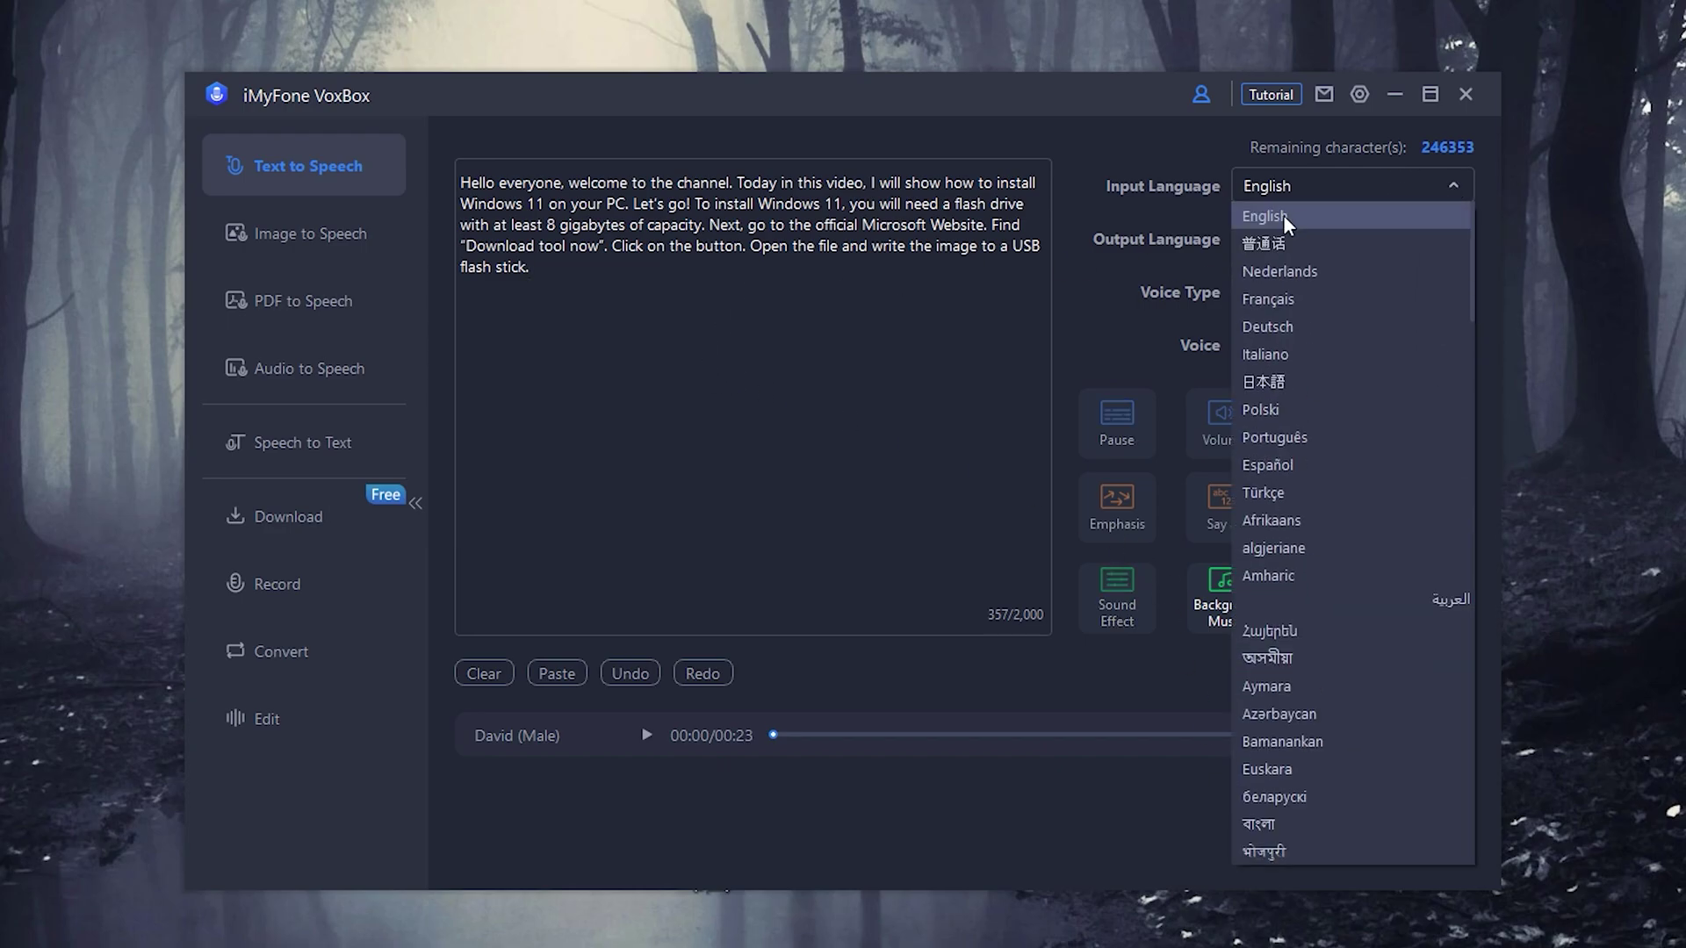
{"action": "left_click", "coordinate": [1283, 214]}
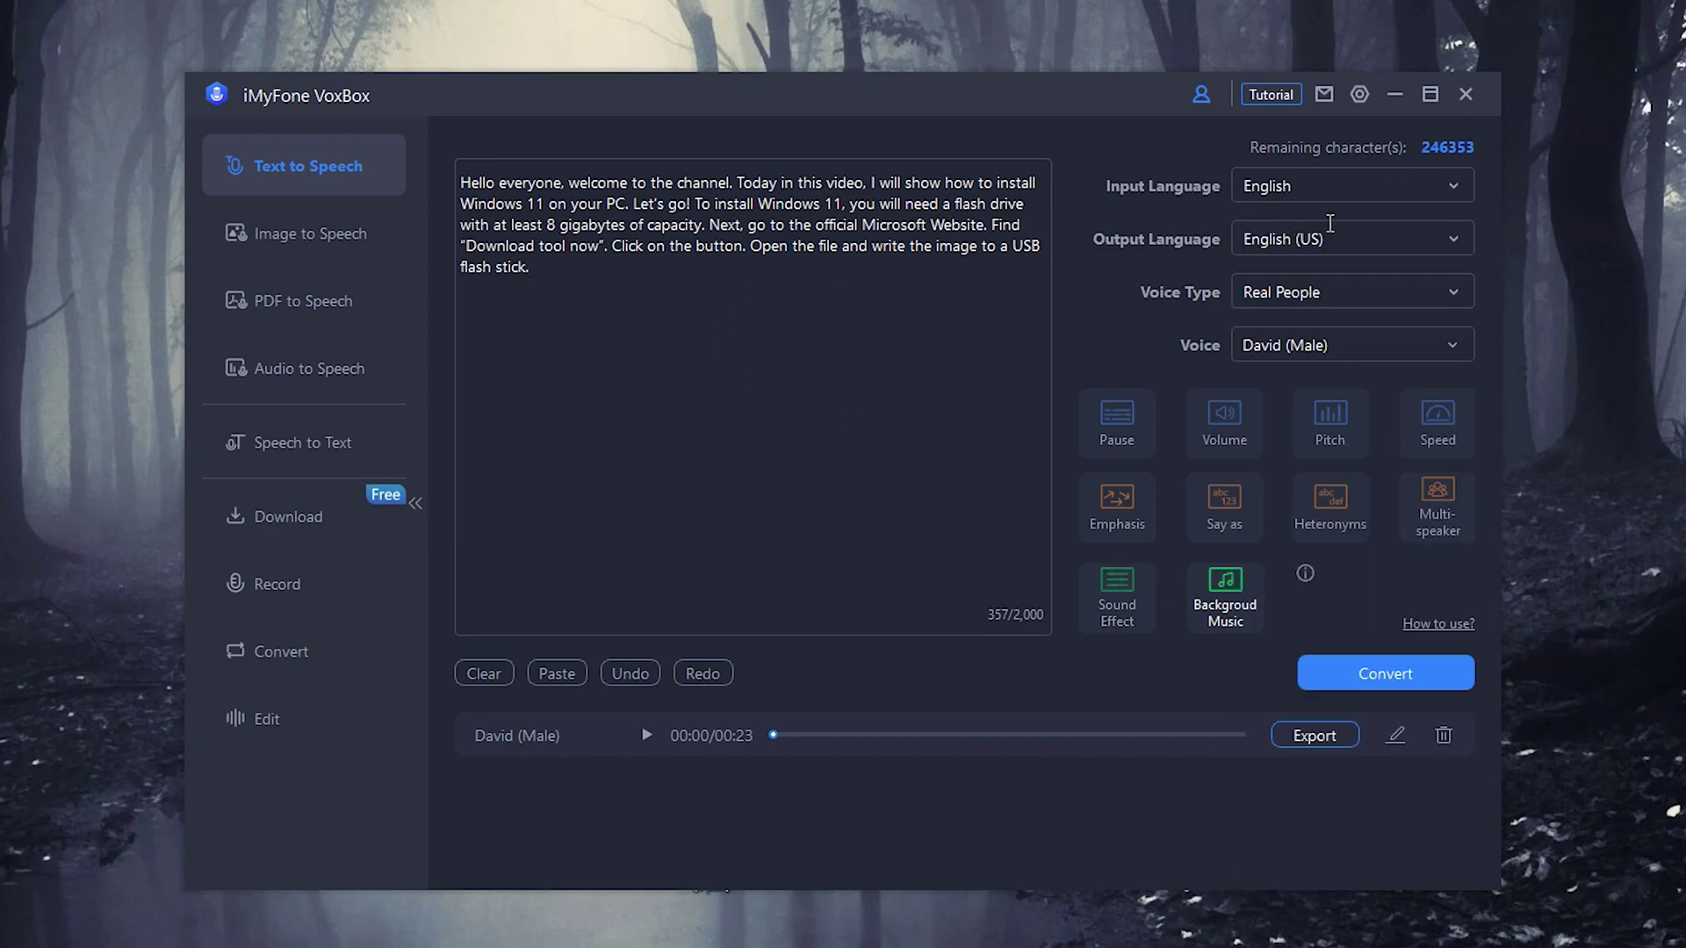
{"action": "left_click", "coordinate": [1459, 239]}
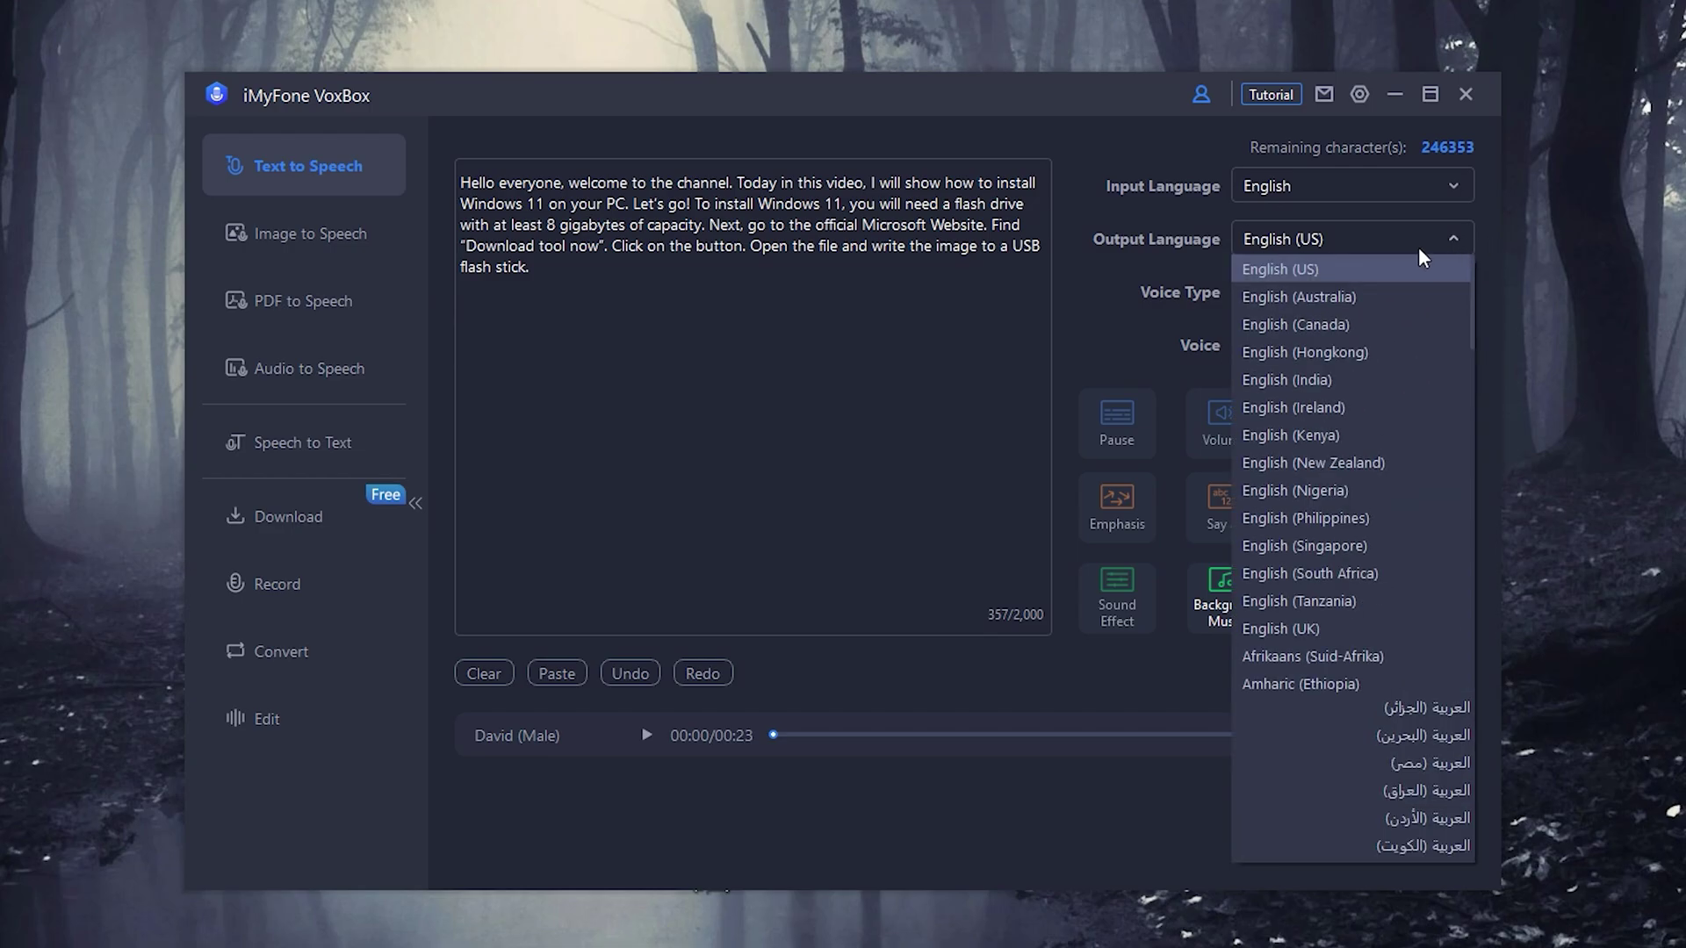
{"action": "left_click", "coordinate": [1275, 273]}
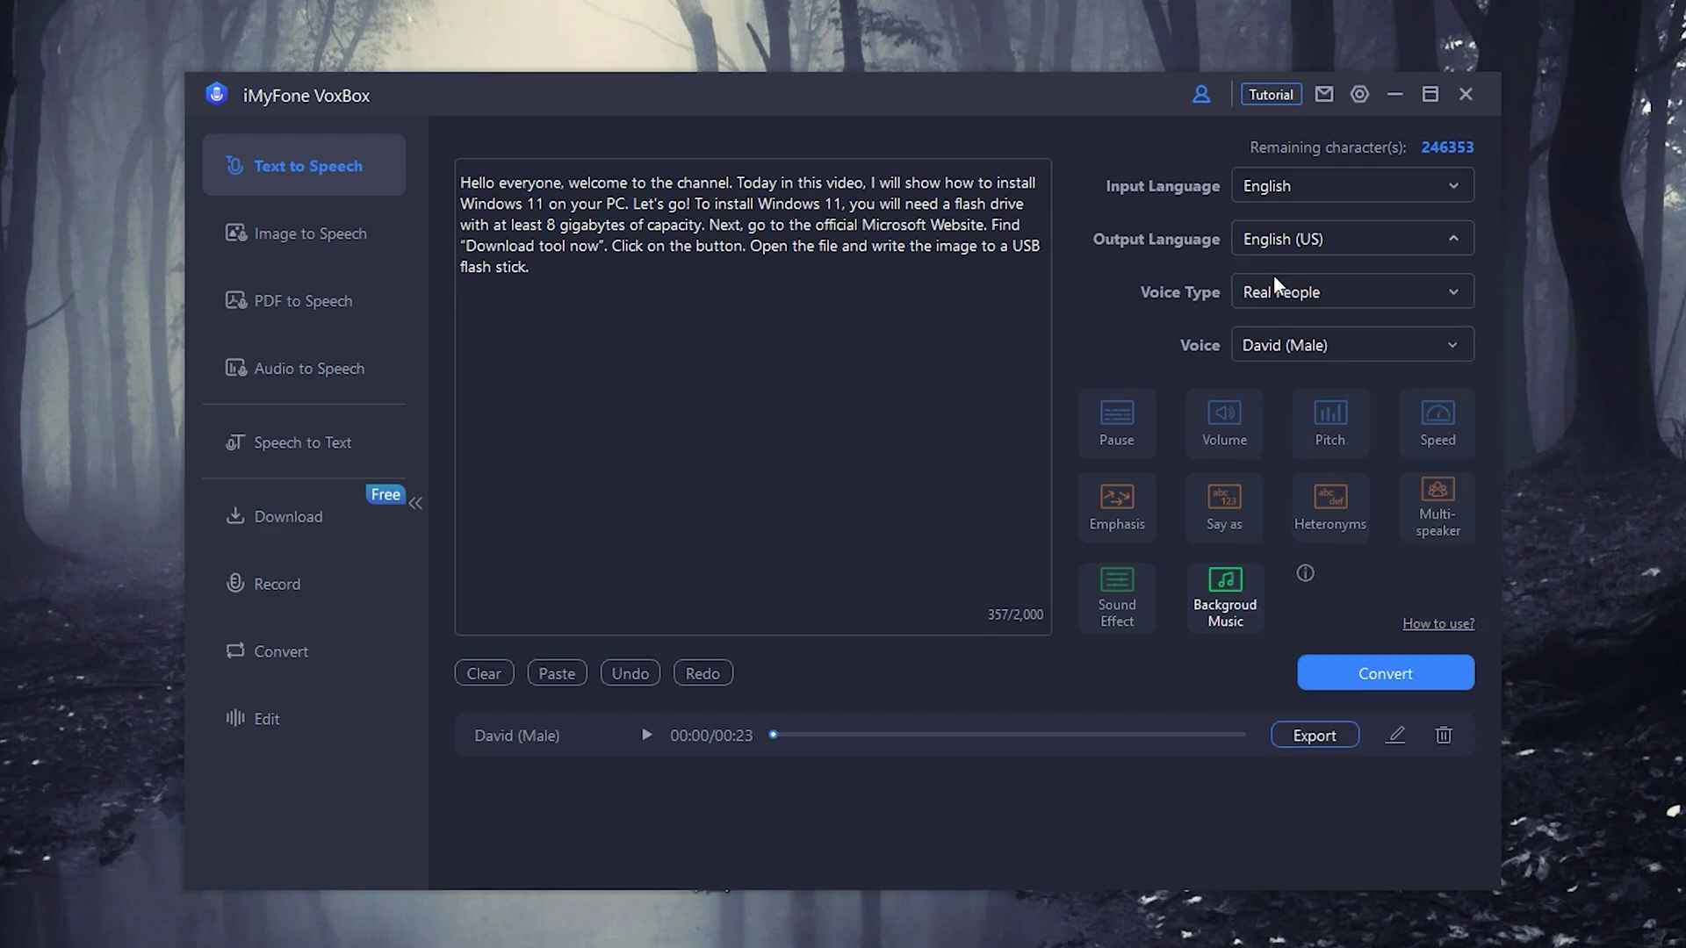
{"action": "left_click", "coordinate": [1454, 295]}
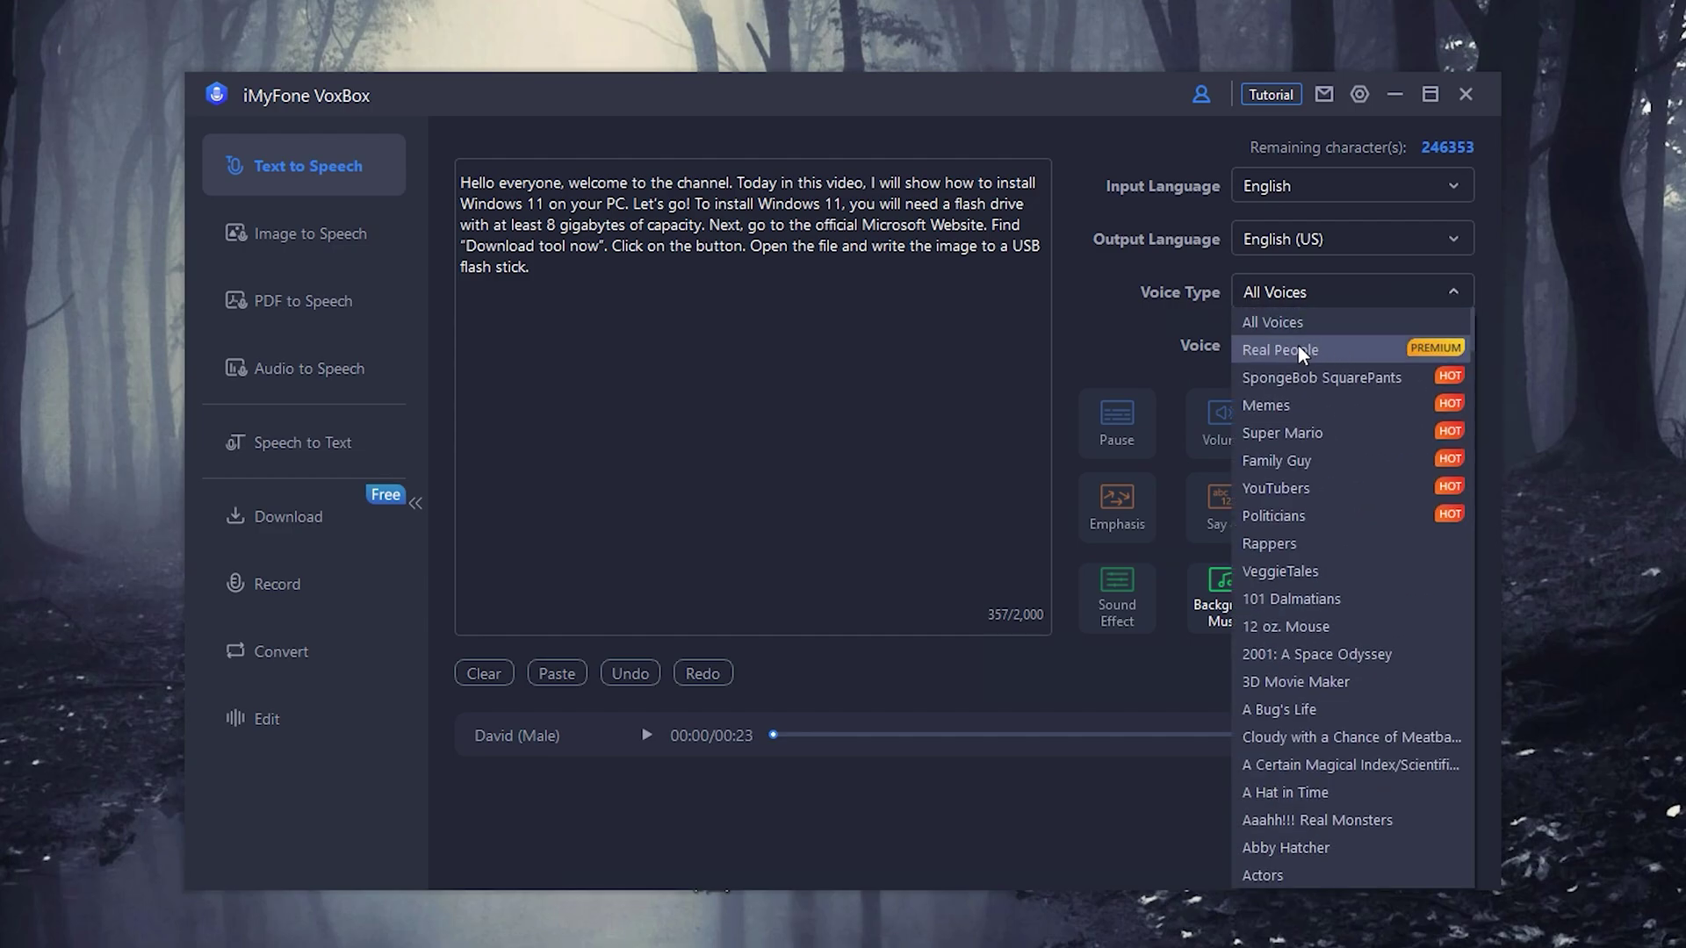
{"action": "left_click", "coordinate": [1297, 349]}
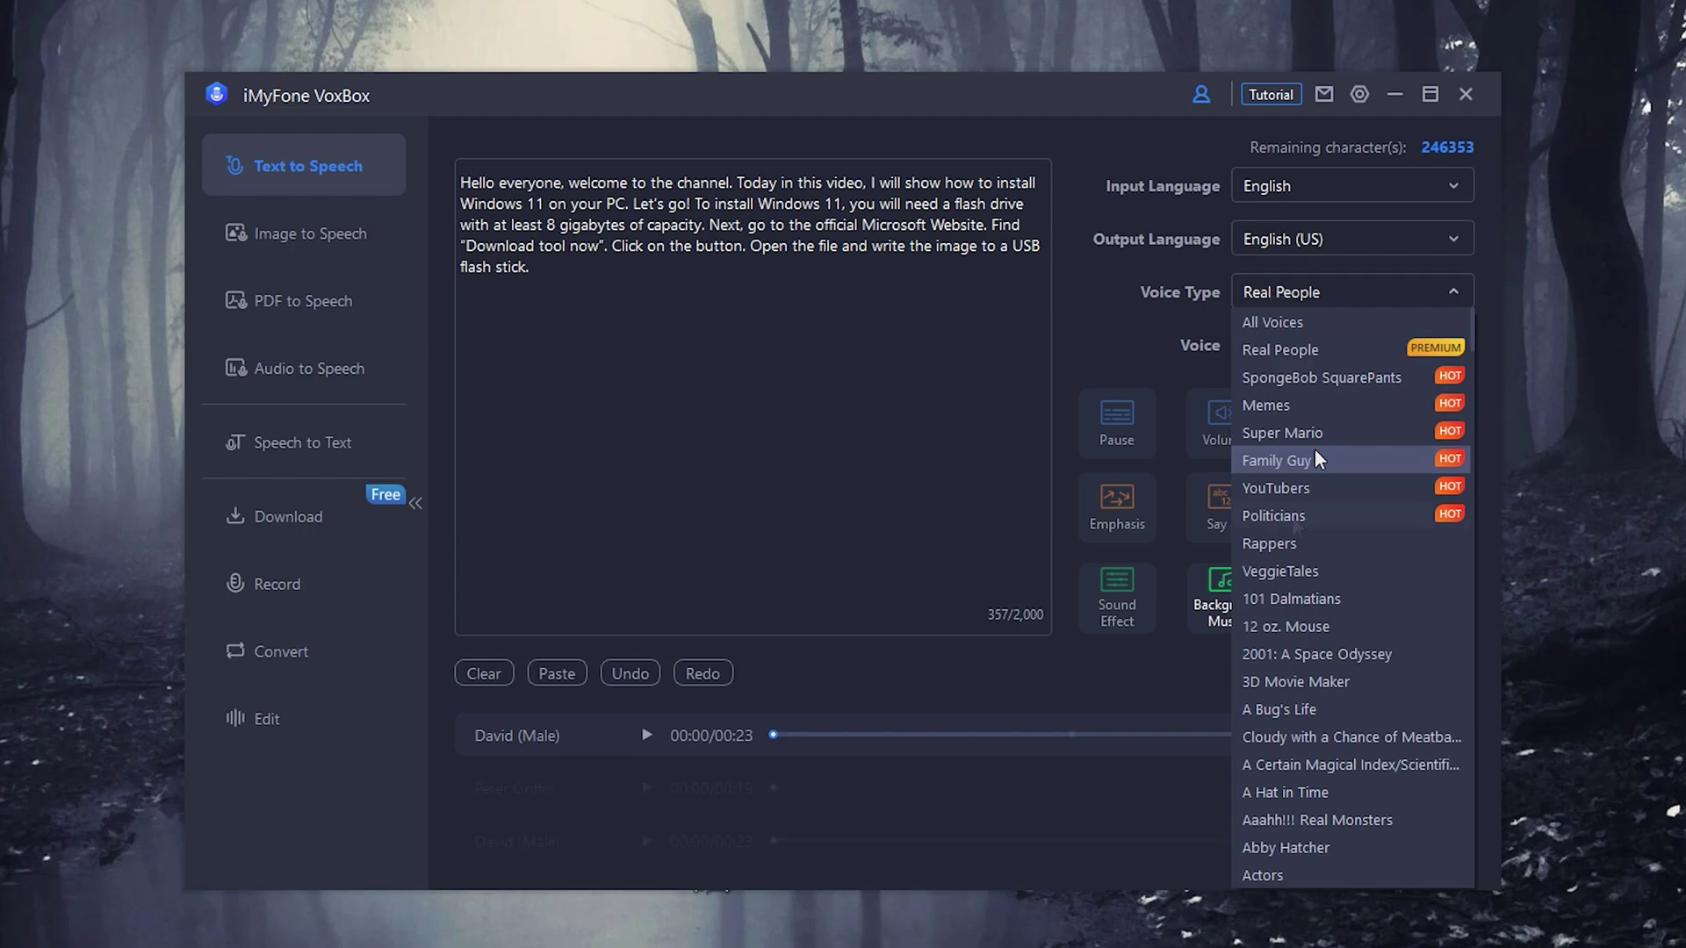
Voice the script with the Donald Trump (Casual Speech) politician voice
{"action": "left_click", "coordinate": [1343, 353]}
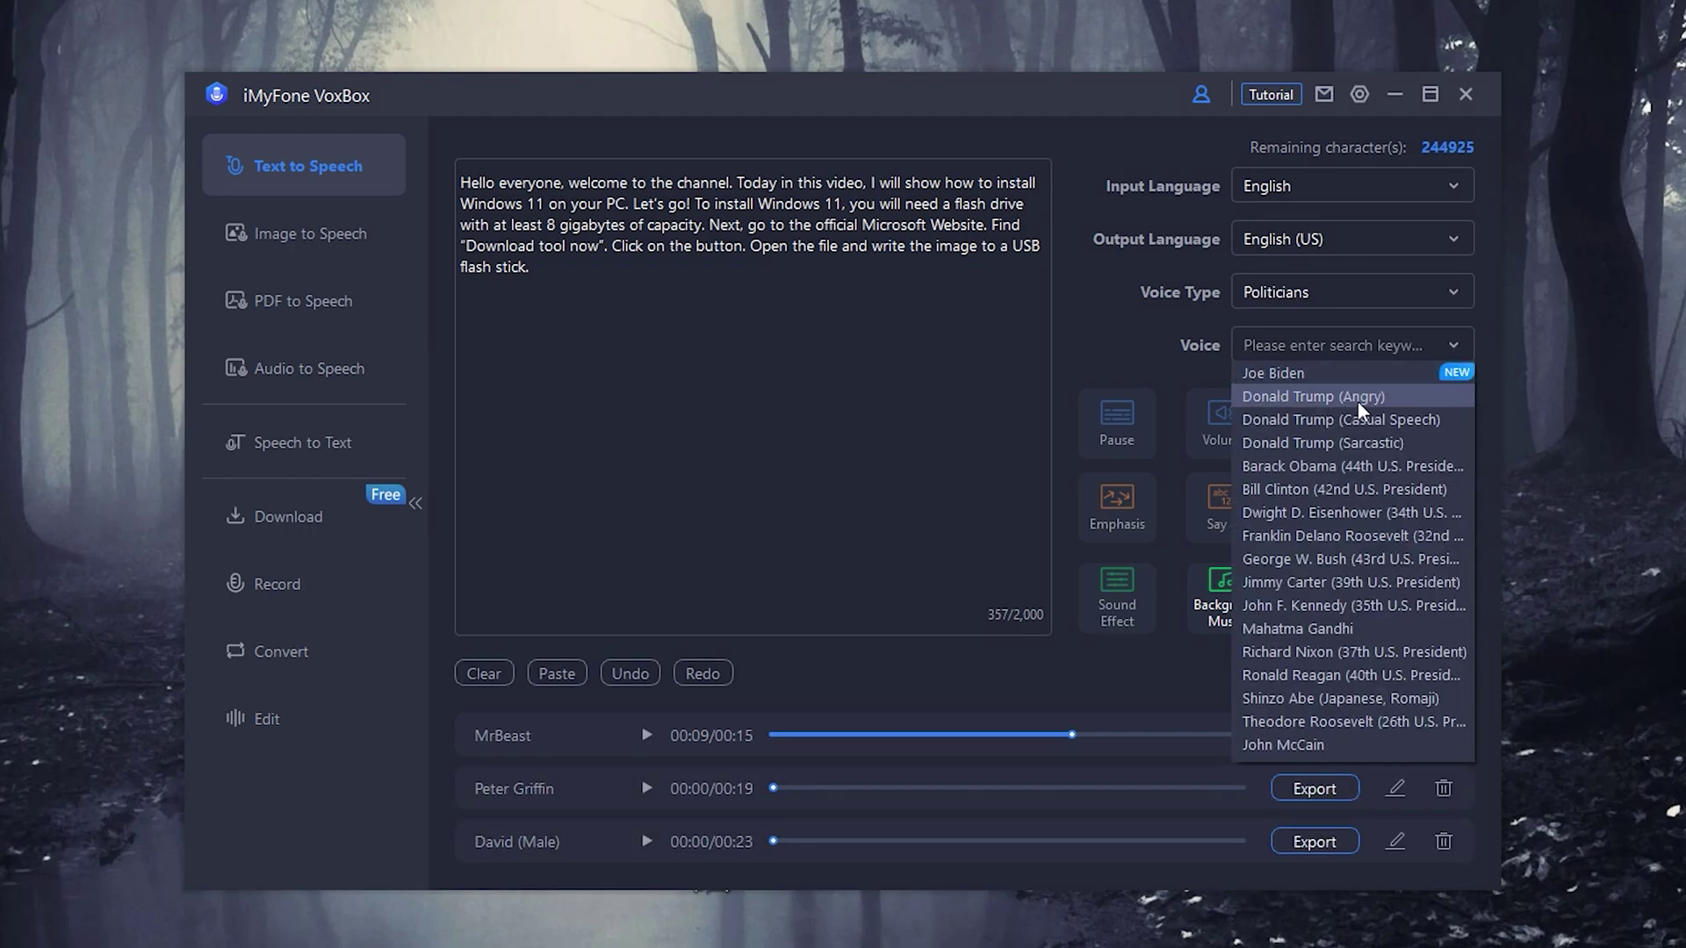
{"action": "left_click", "coordinate": [1292, 419]}
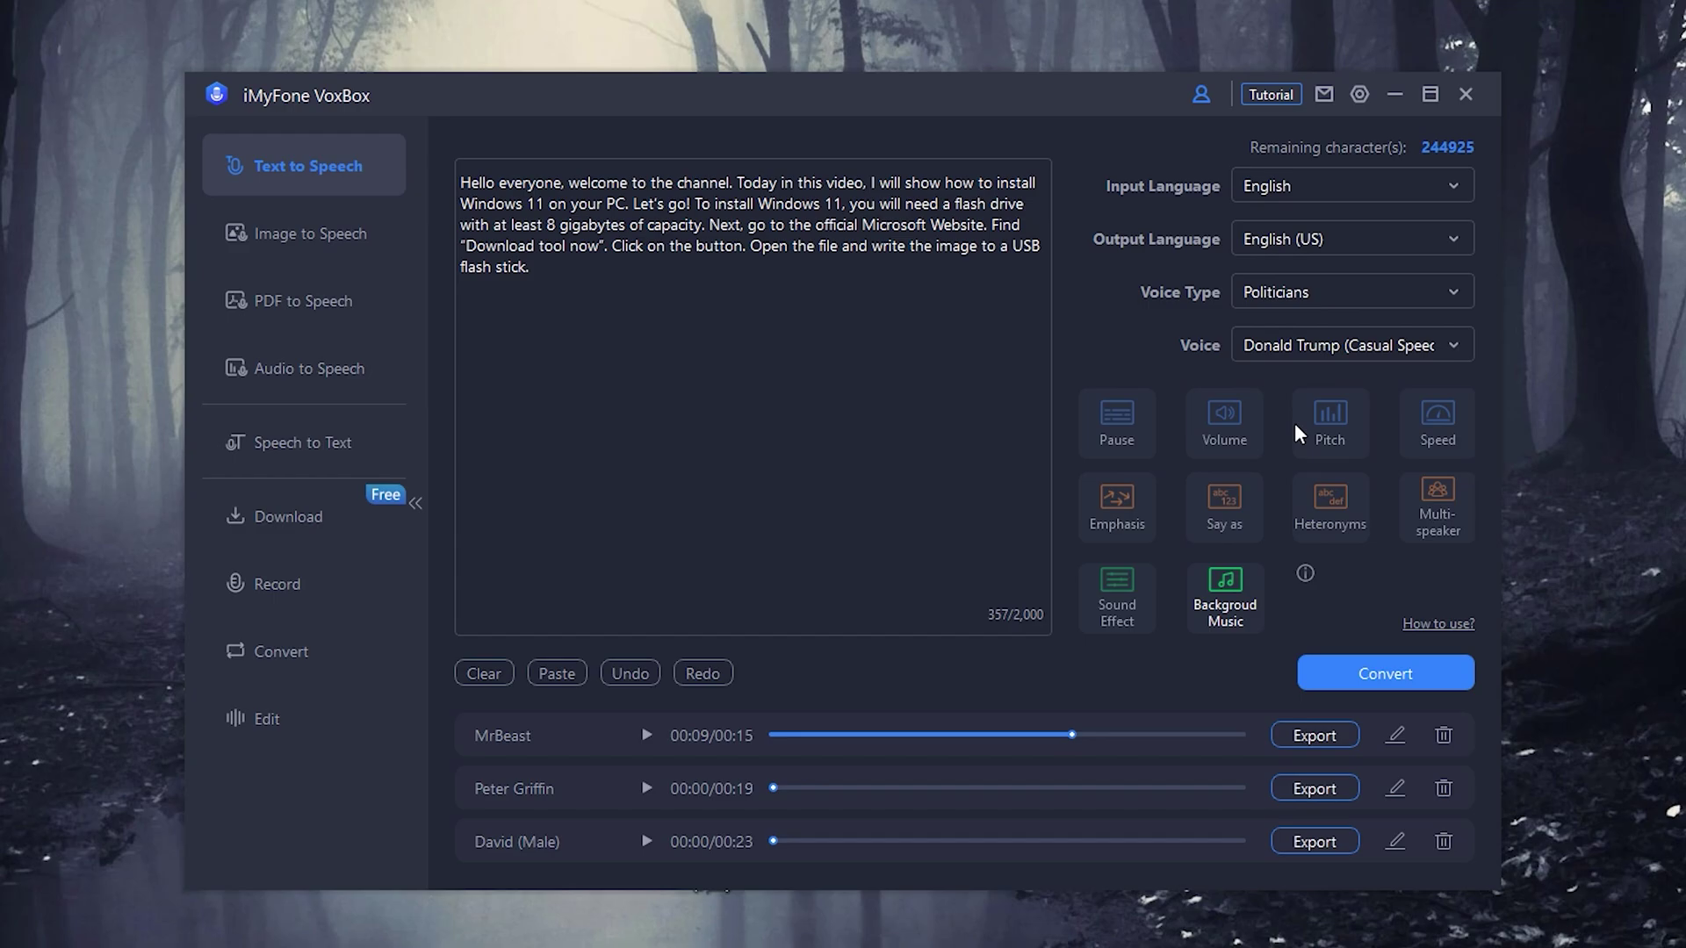
{"action": "left_click", "coordinate": [647, 736]}
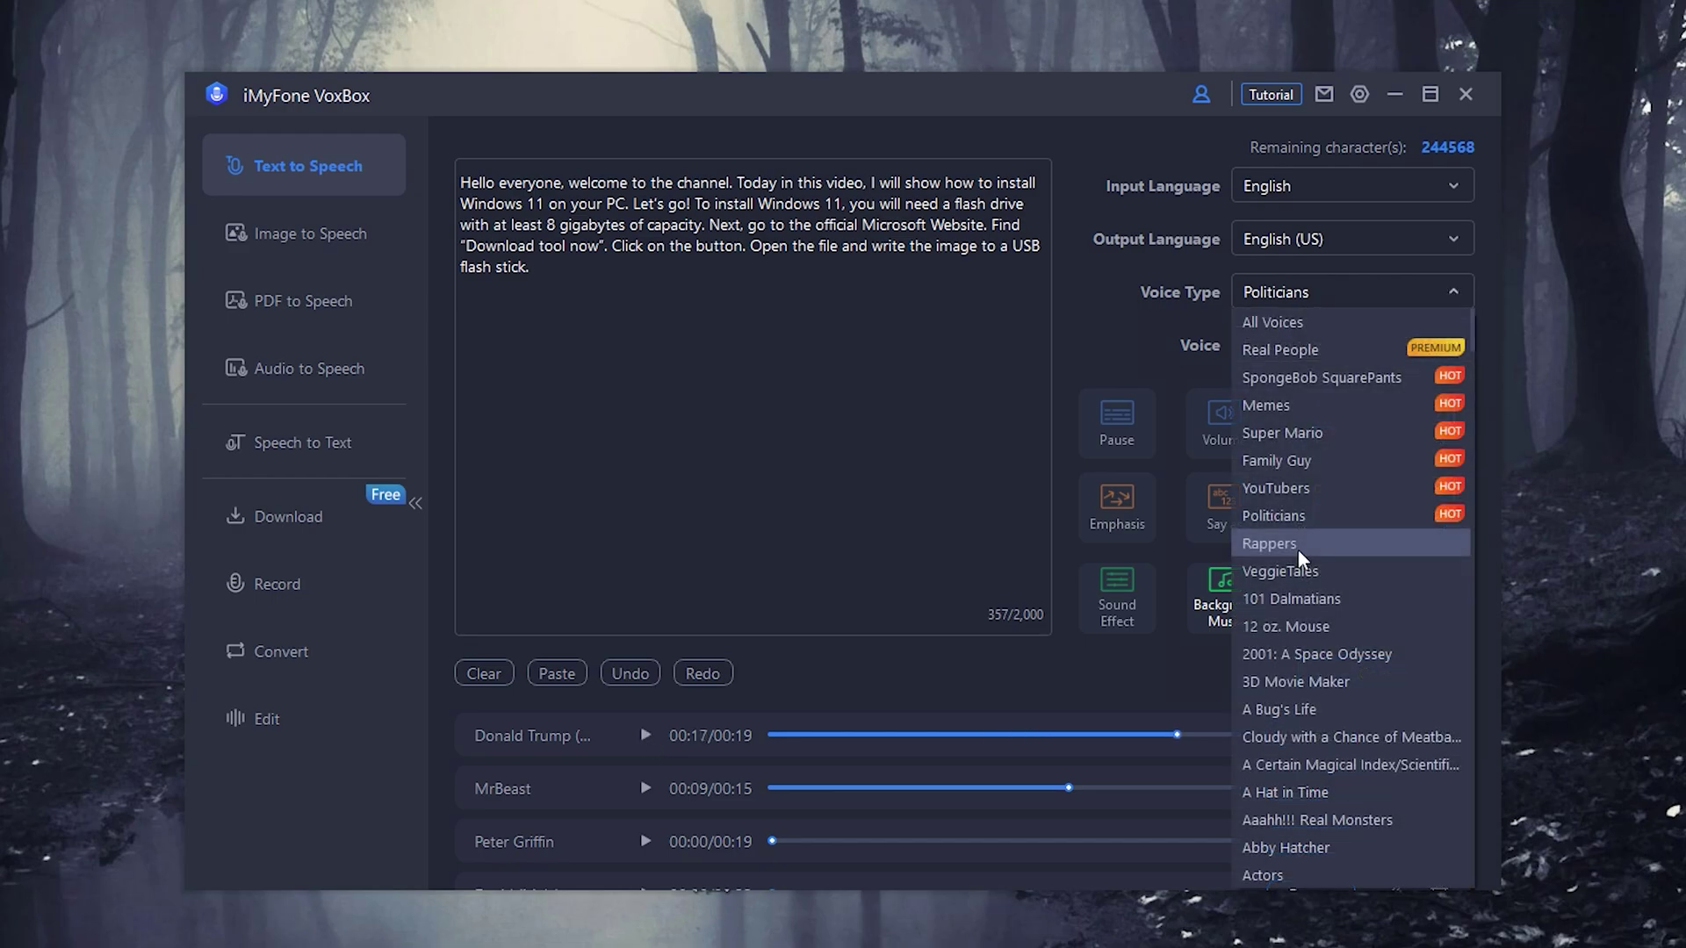
Convert the script with the Rappers voice 2Pac and play the clip
{"action": "left_click", "coordinate": [1300, 545]}
{"action": "left_click", "coordinate": [1301, 845]}
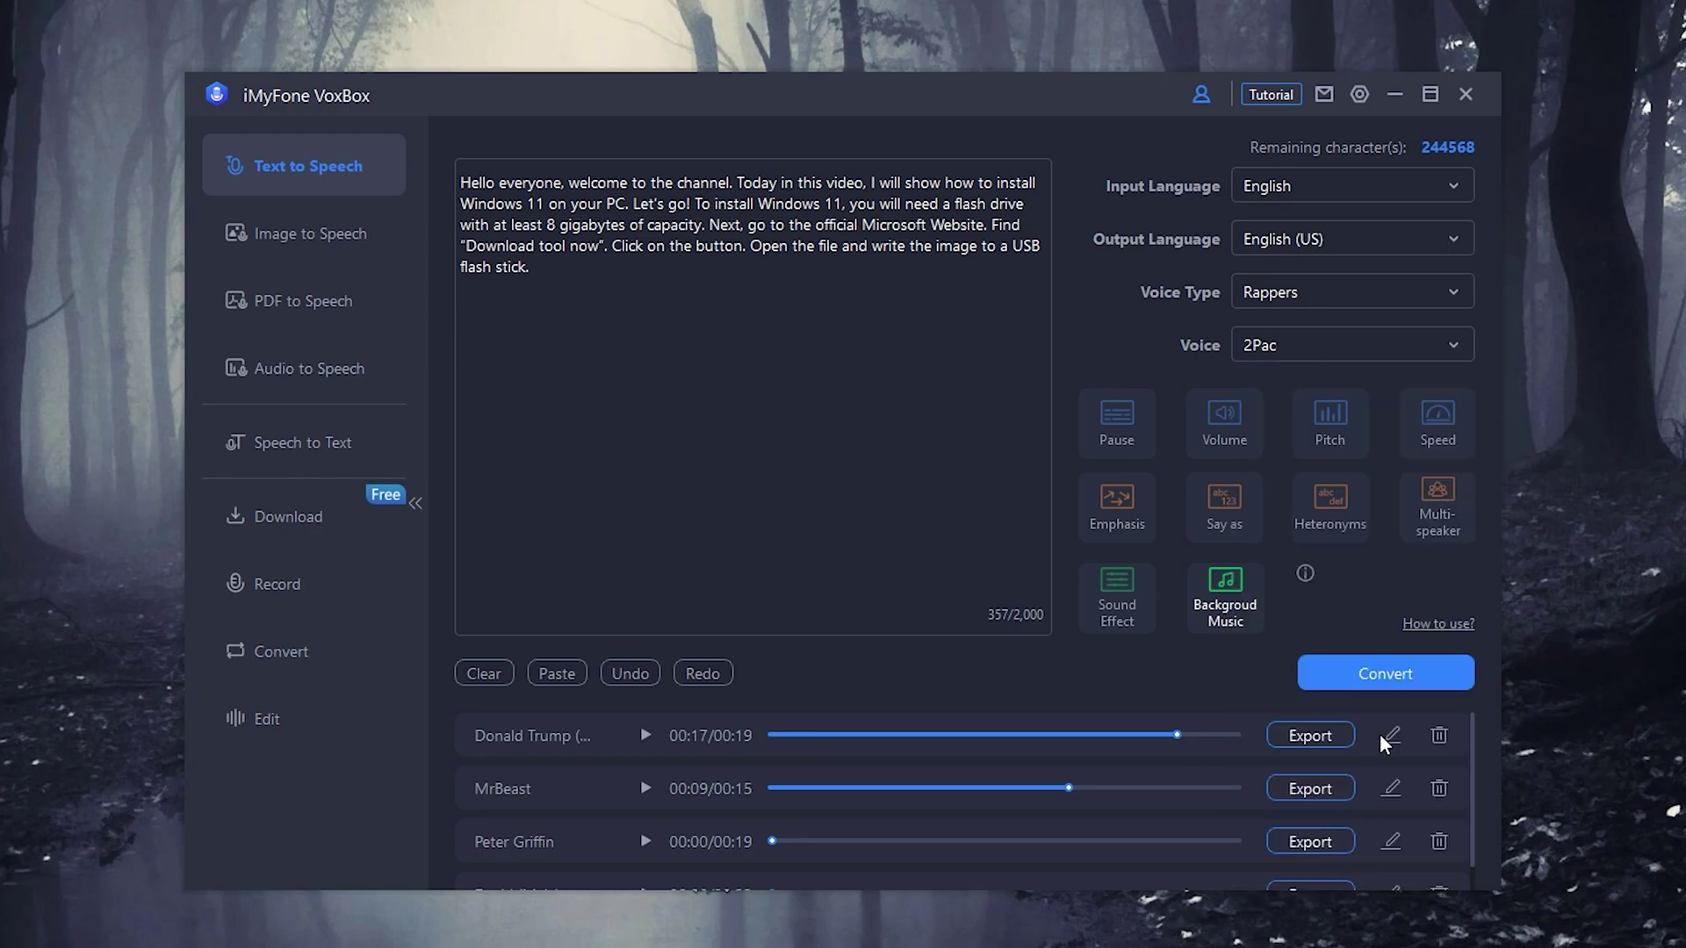
{"action": "left_click", "coordinate": [645, 737]}
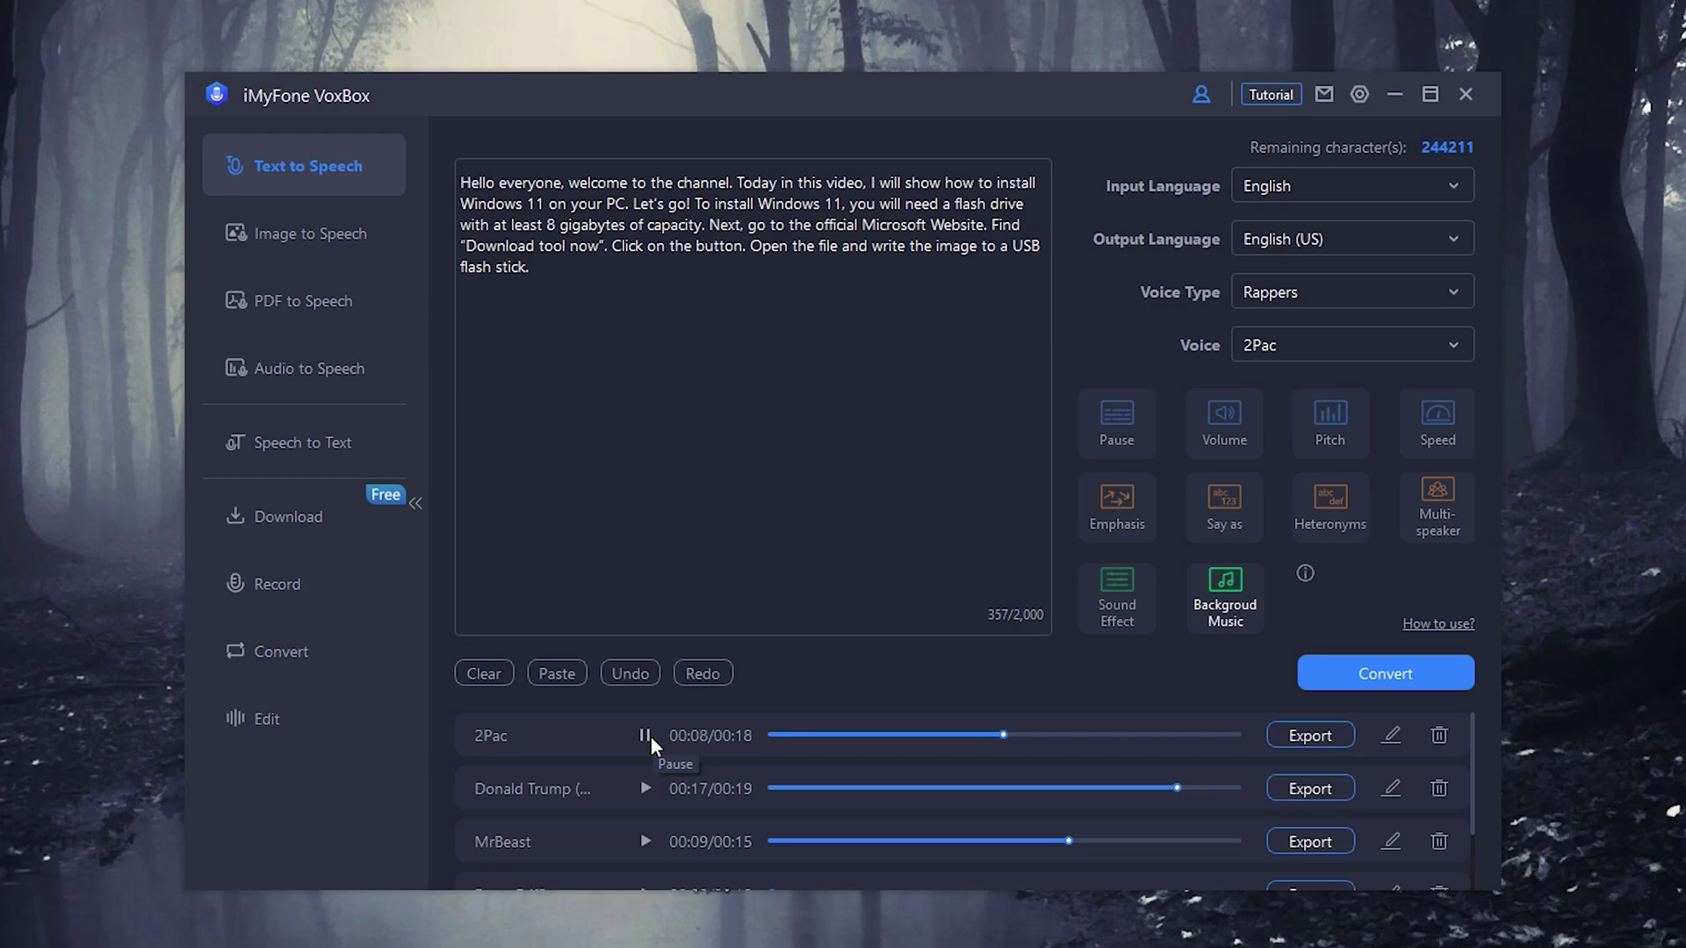
Convert the script again with the Snoop Dogg rapper voice
{"action": "left_click", "coordinate": [1353, 346]}
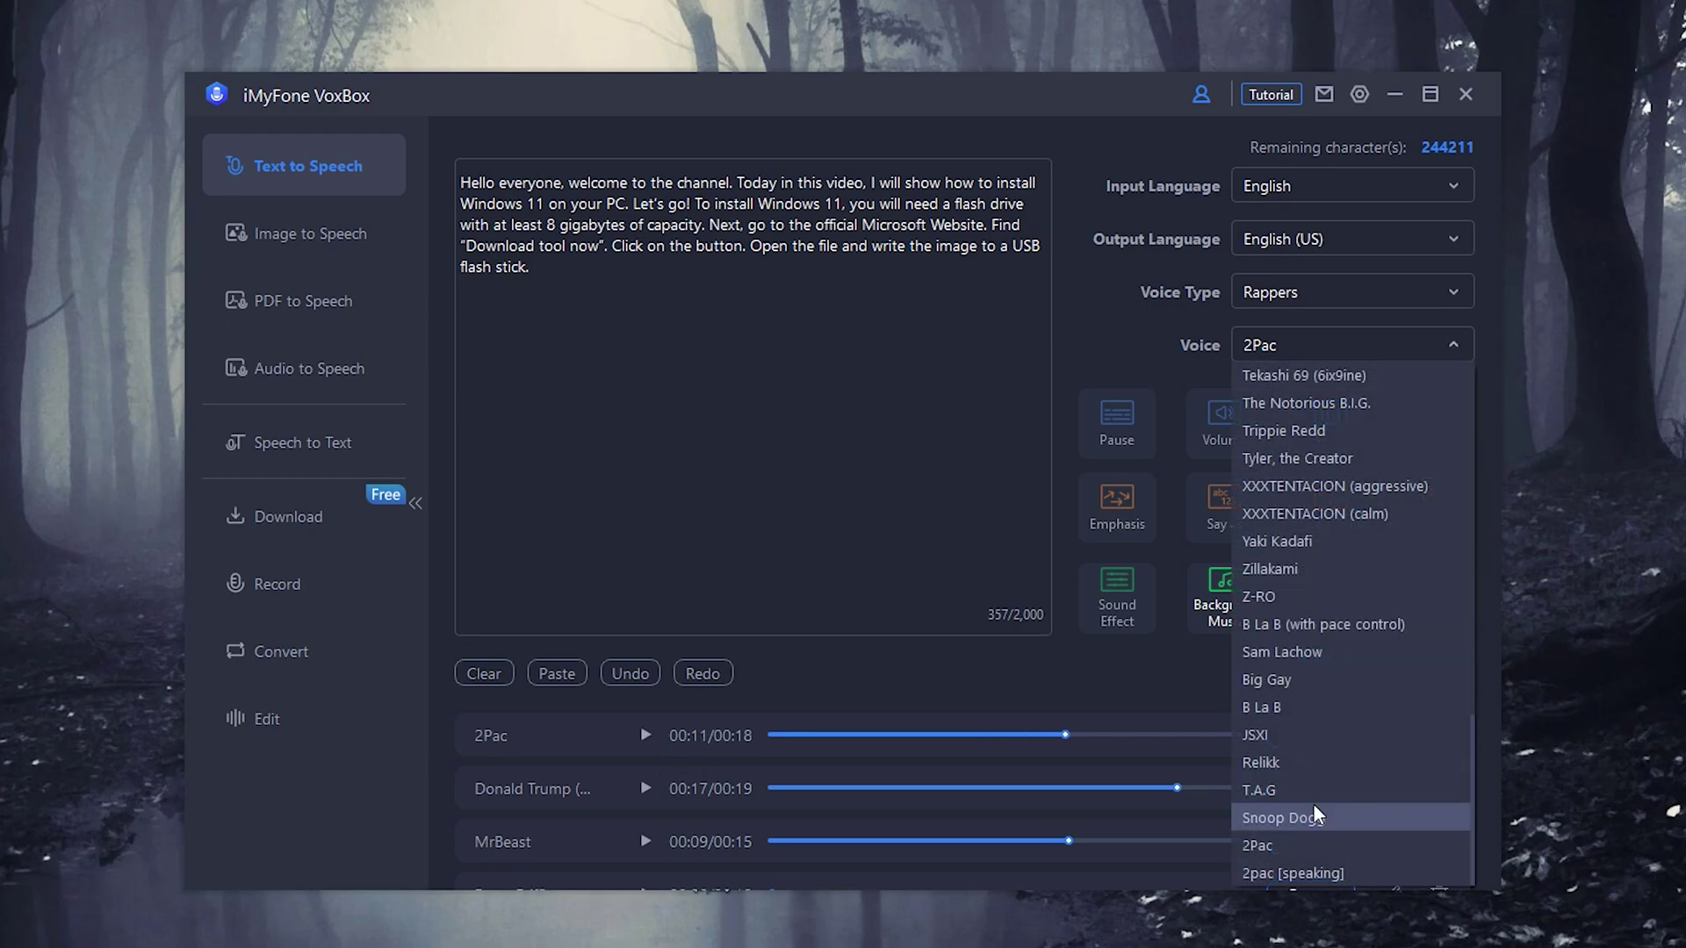
{"action": "left_click", "coordinate": [1343, 913]}
{"action": "left_click", "coordinate": [1377, 670]}
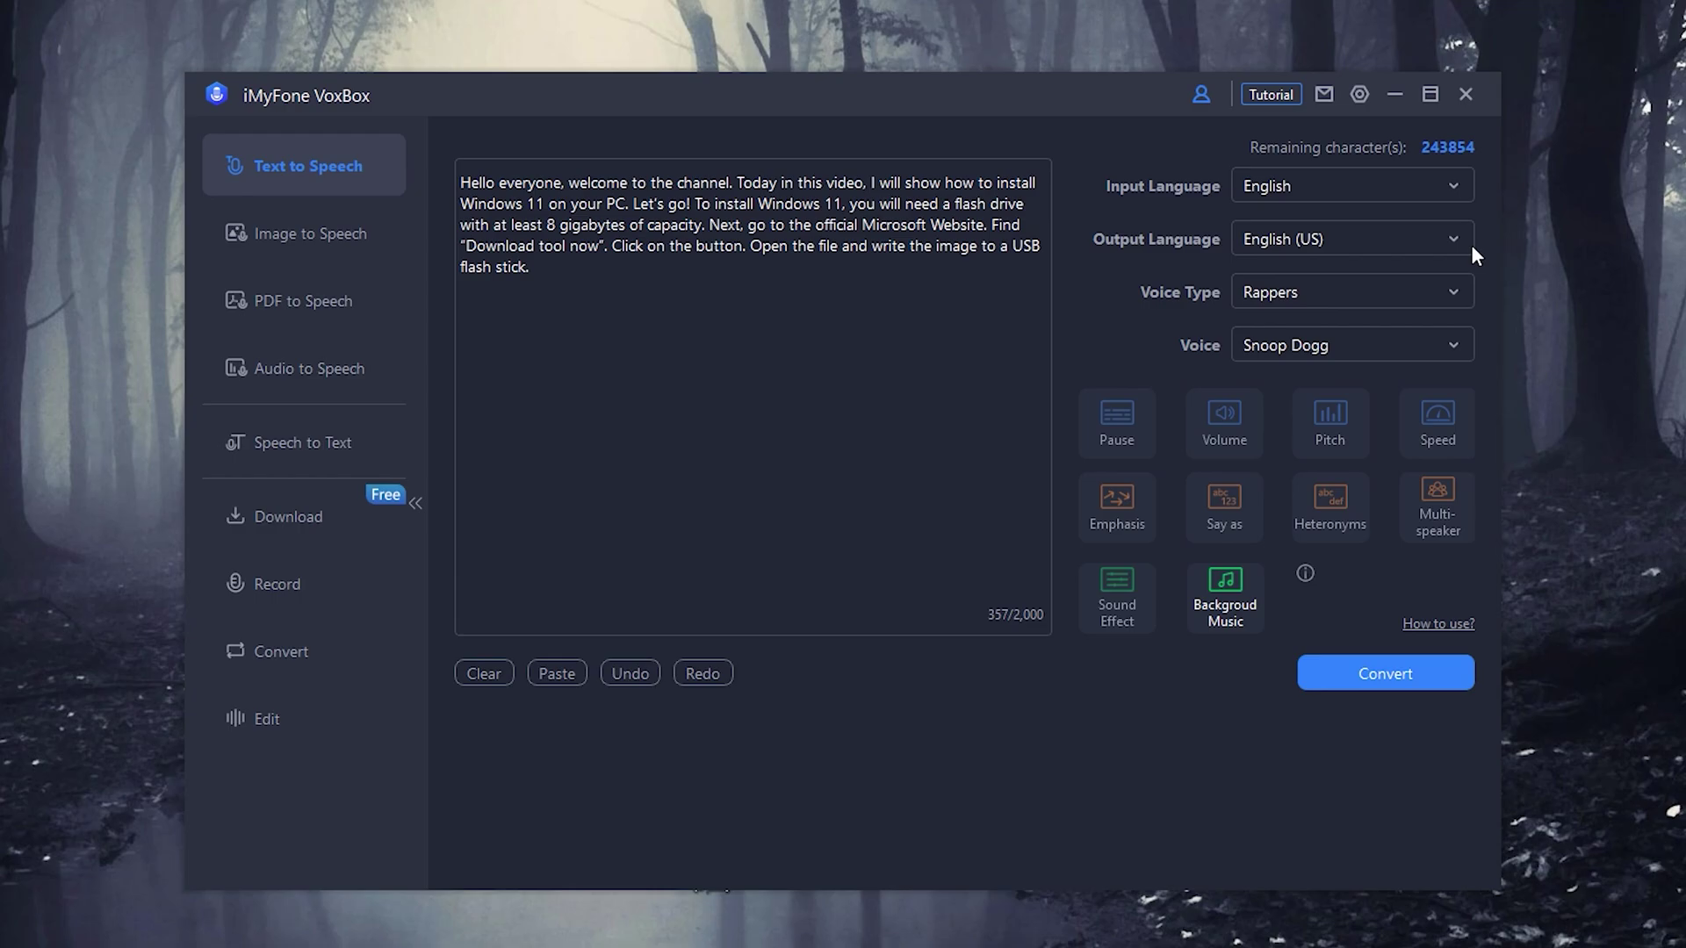
Set the output language to Español (España)
{"action": "left_click", "coordinate": [1456, 239]}
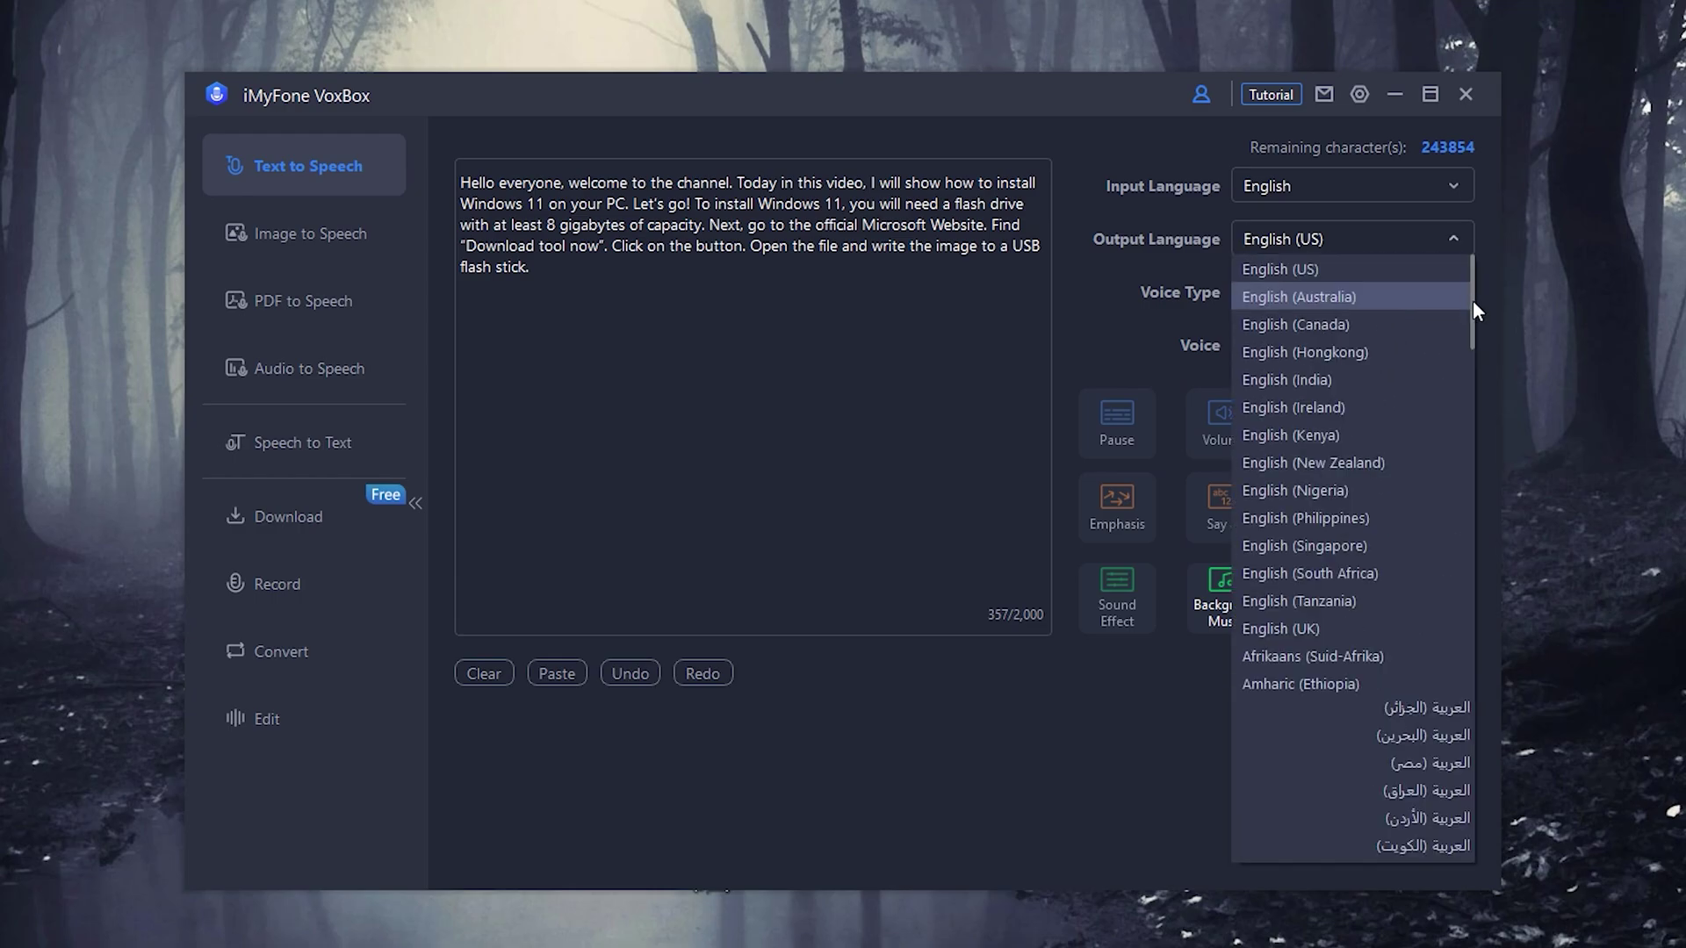
{"action": "left_click_drag", "start_coordinate": [1474, 286], "coordinate": [1451, 481]}
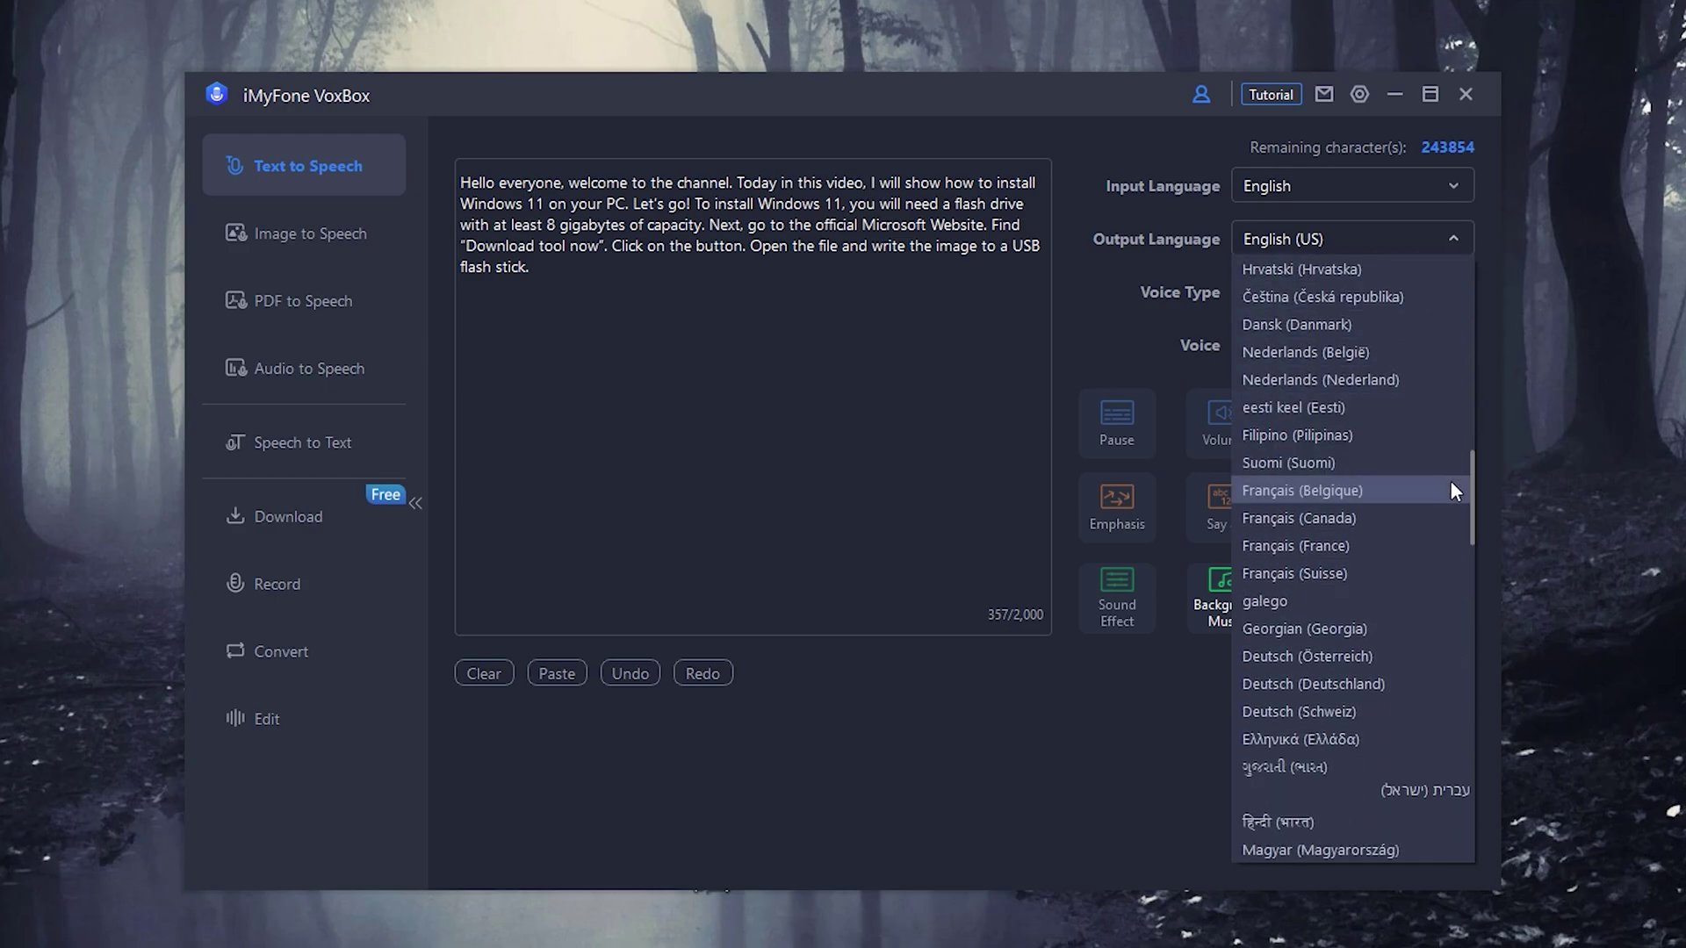
{"action": "scroll", "coordinate": [1453, 475], "scroll_direction": "up", "scroll_amount": 2}
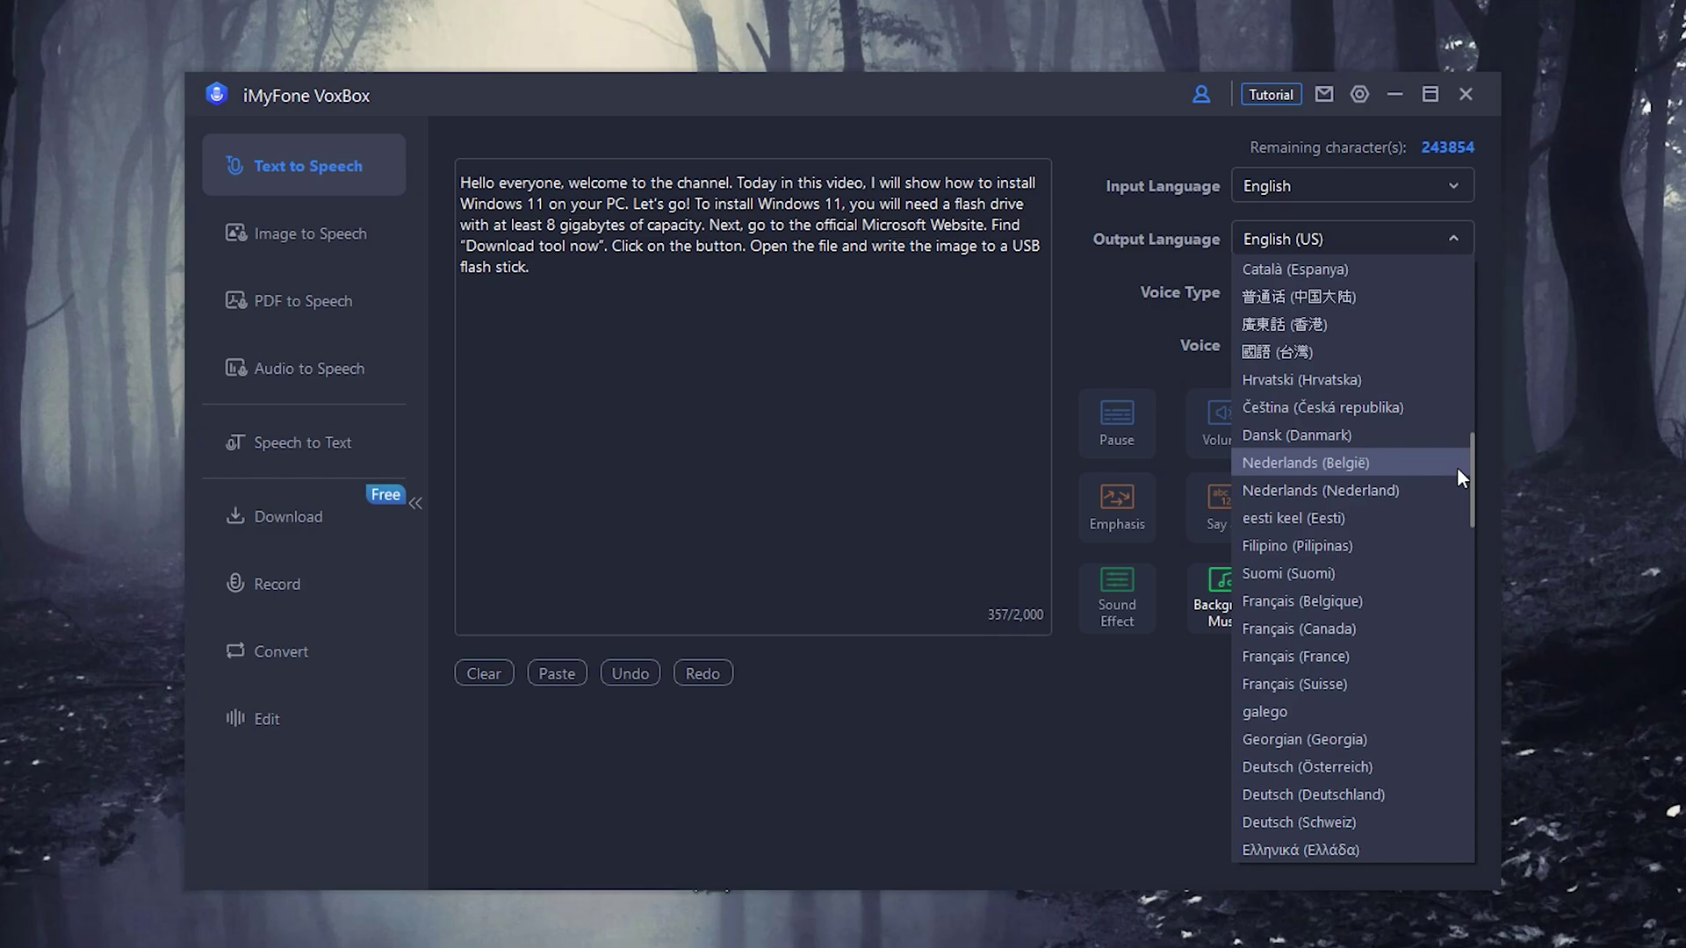
{"action": "scroll", "coordinate": [1383, 717], "scroll_direction": "down", "scroll_amount": 10}
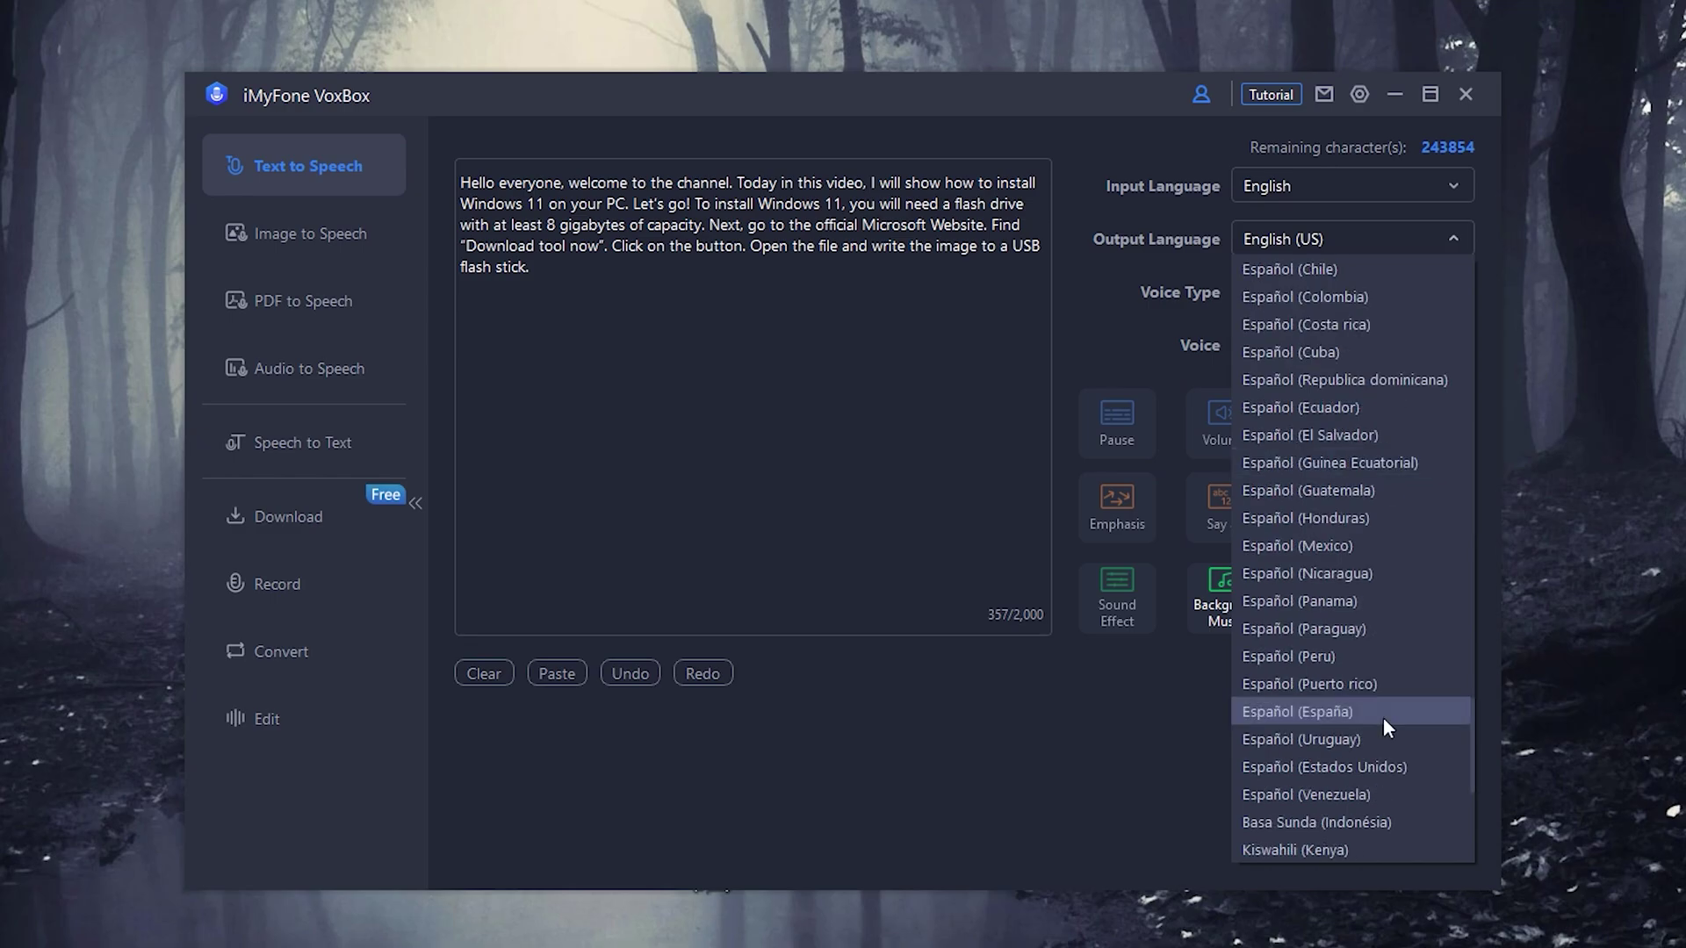
{"action": "left_click", "coordinate": [1384, 718]}
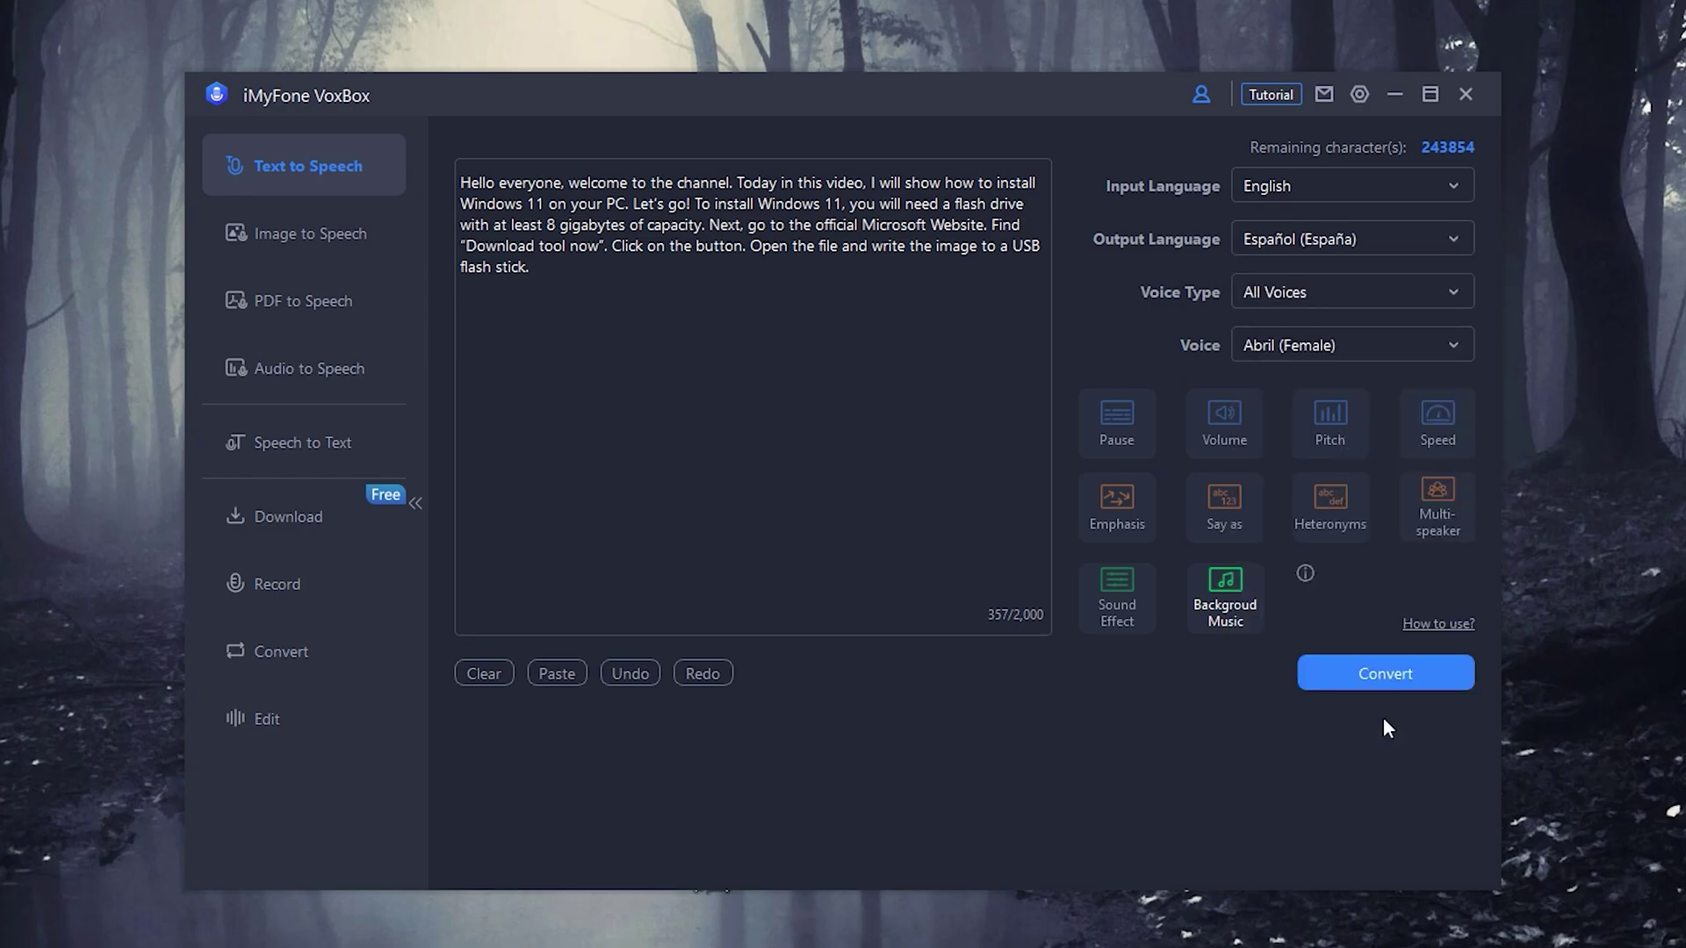
Convert the script into Spanish speech with the Estrella voice
{"action": "left_click", "coordinate": [1327, 343]}
{"action": "left_click", "coordinate": [759, 733]}
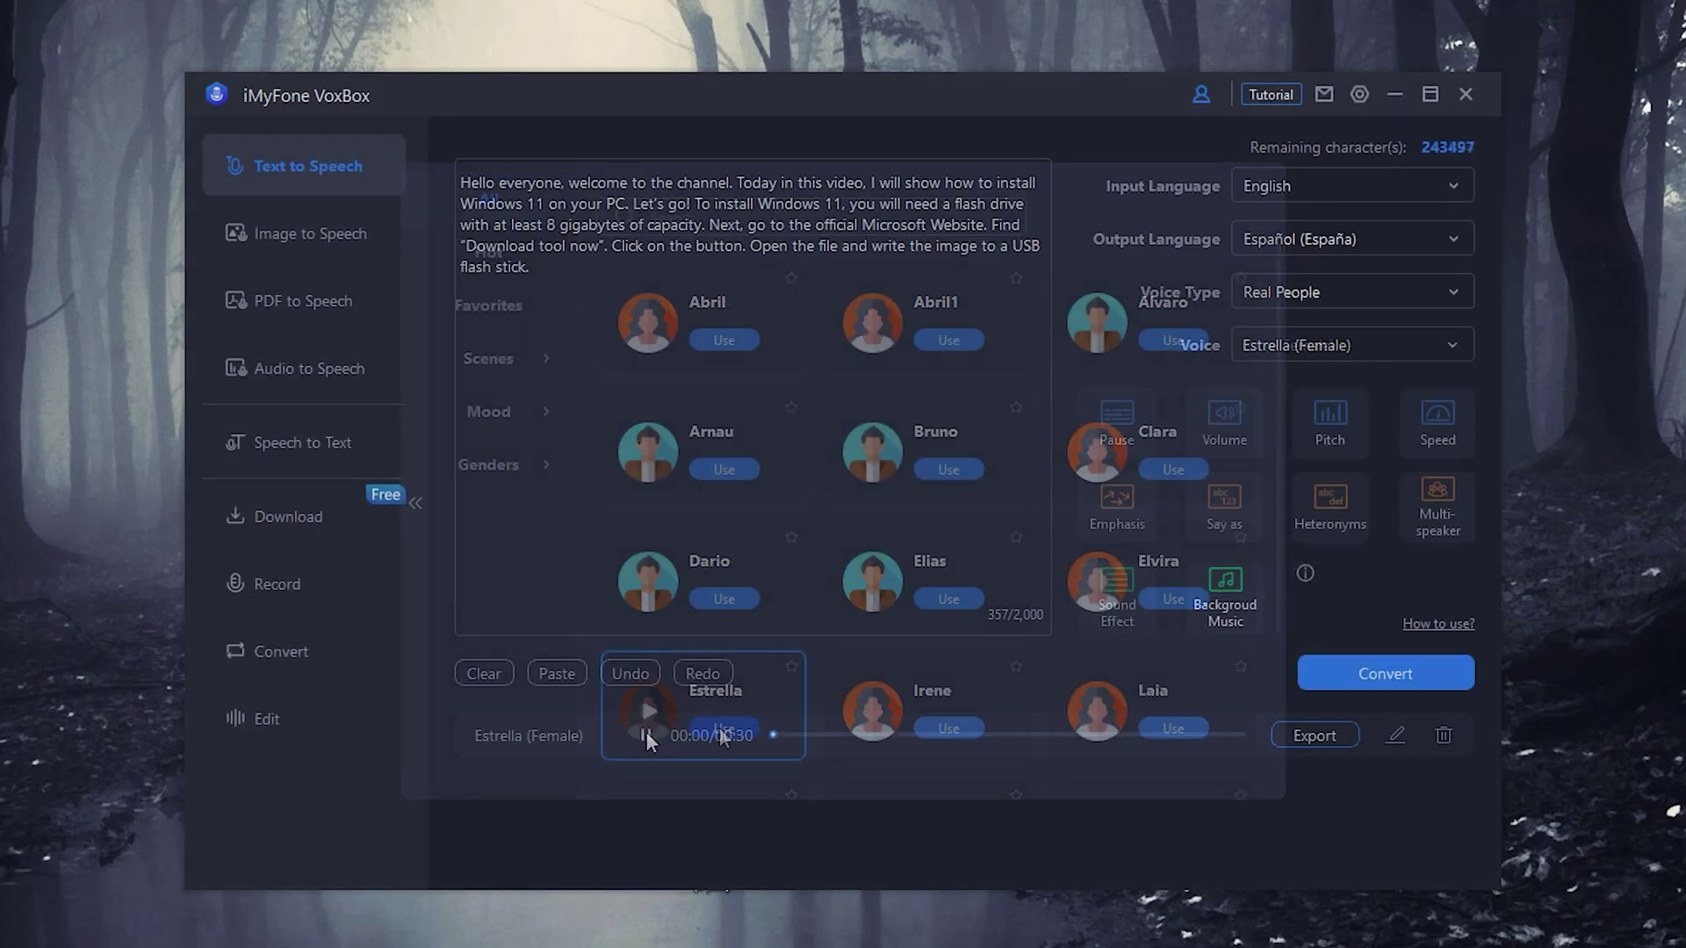
{"action": "left_click", "coordinate": [647, 737]}
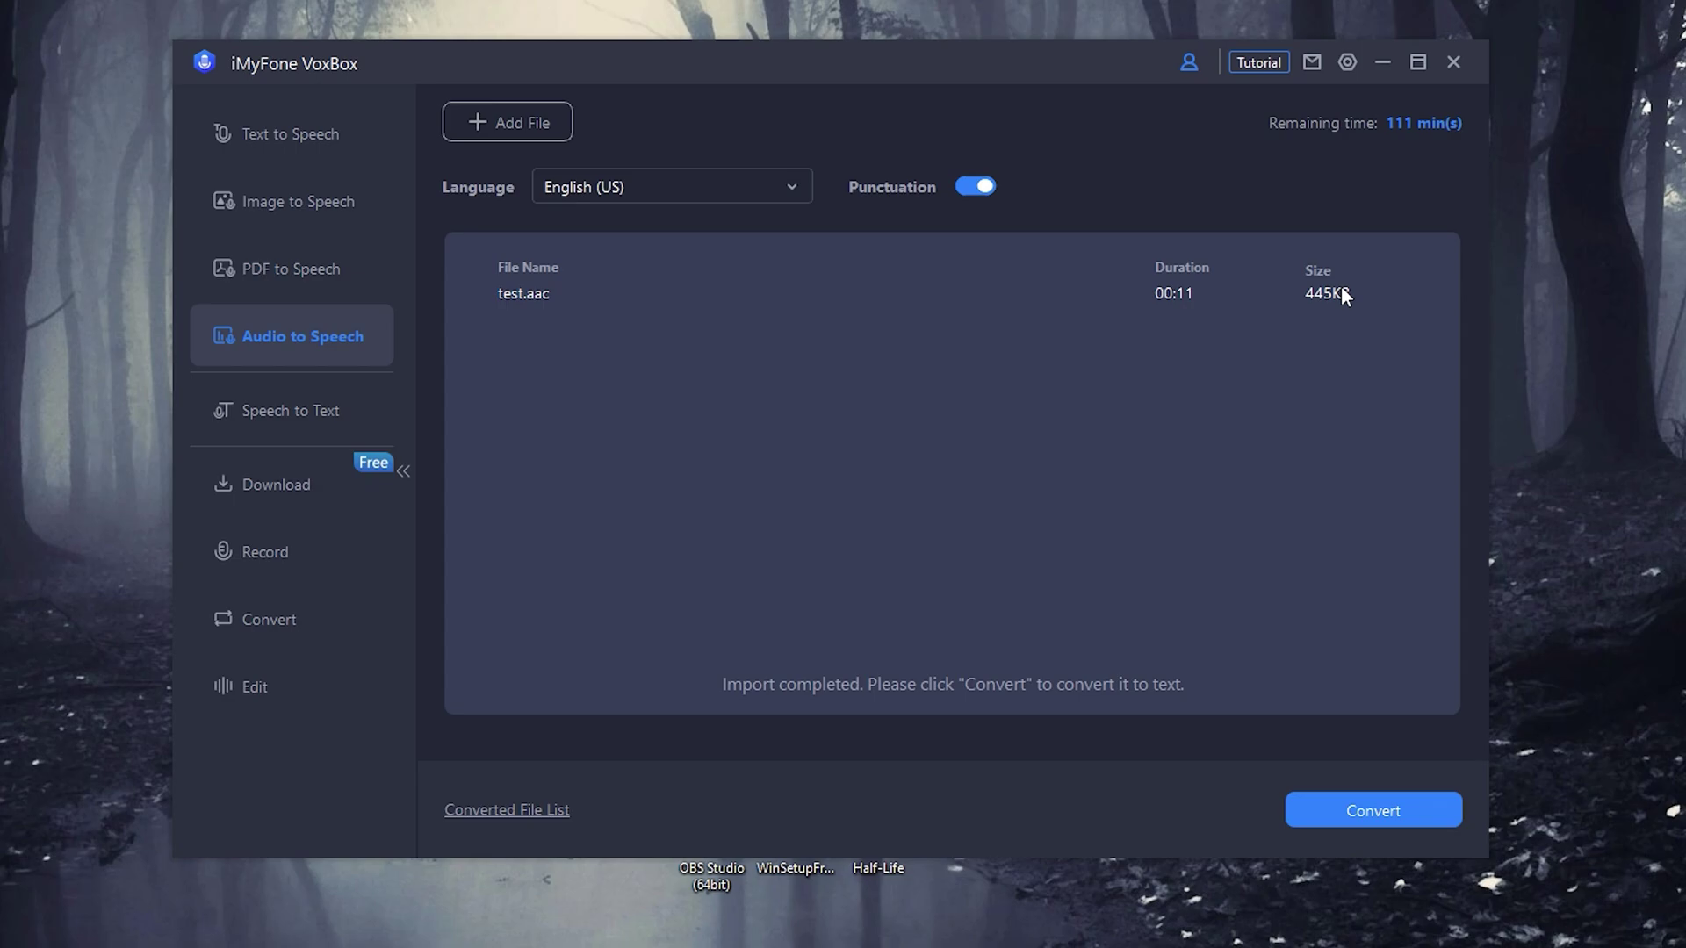
Transcribe the imported audio and keep Polski (Polska) as the output language
{"action": "left_click", "coordinate": [1343, 813]}
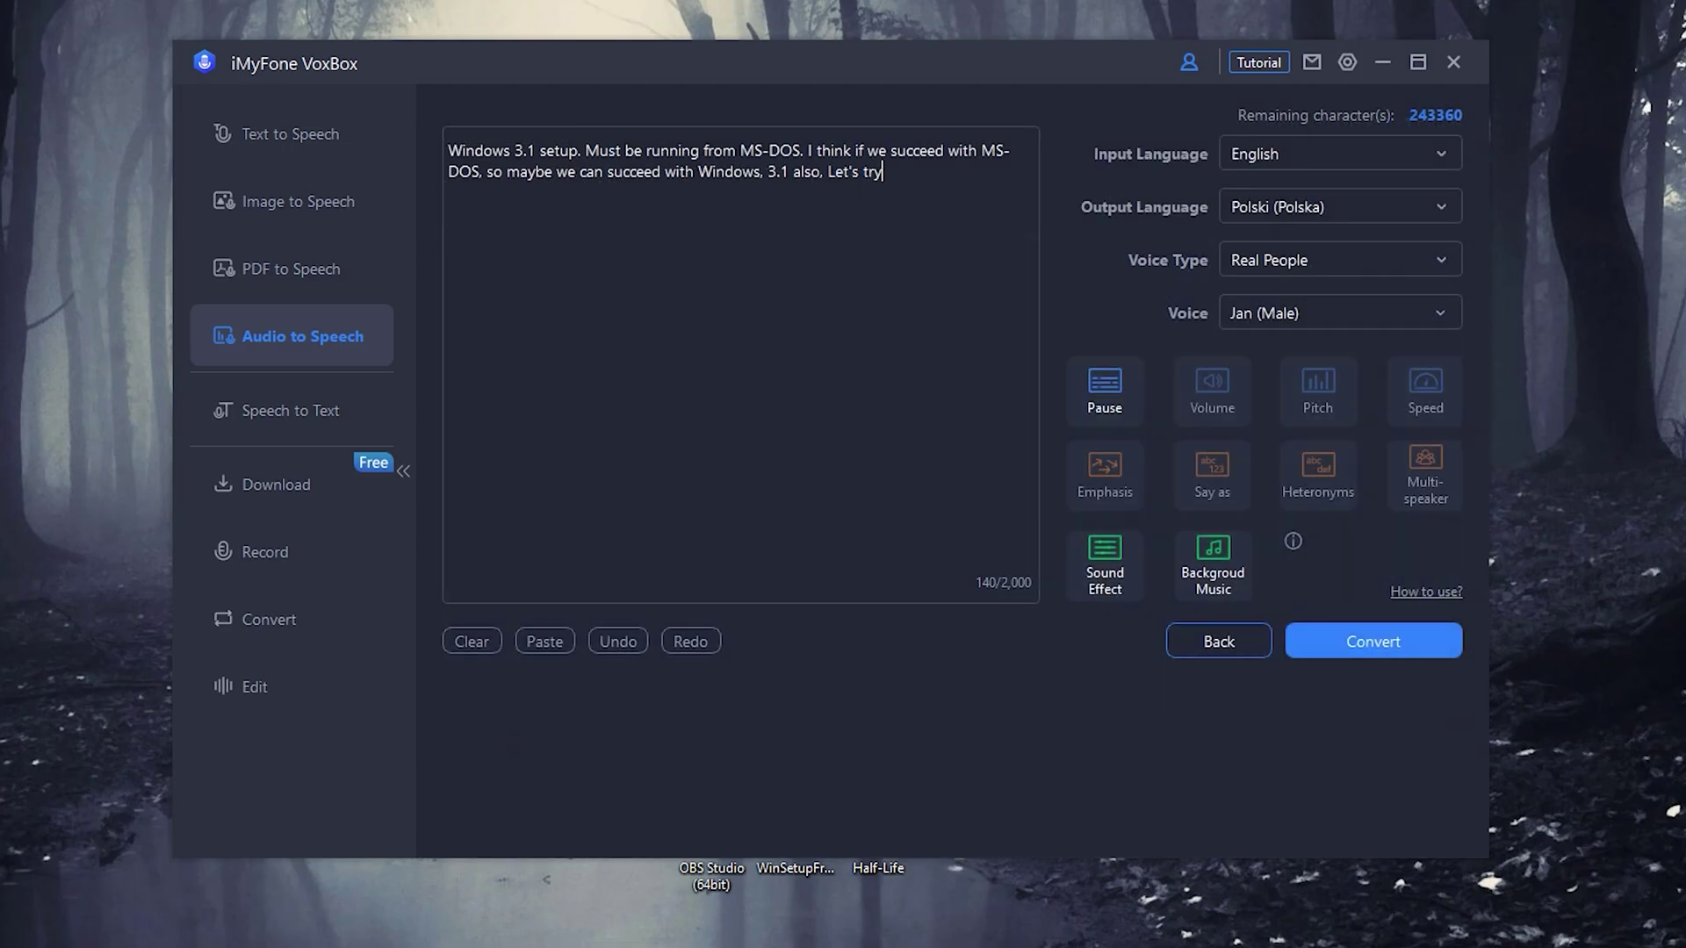
{"action": "left_click", "coordinate": [1437, 204]}
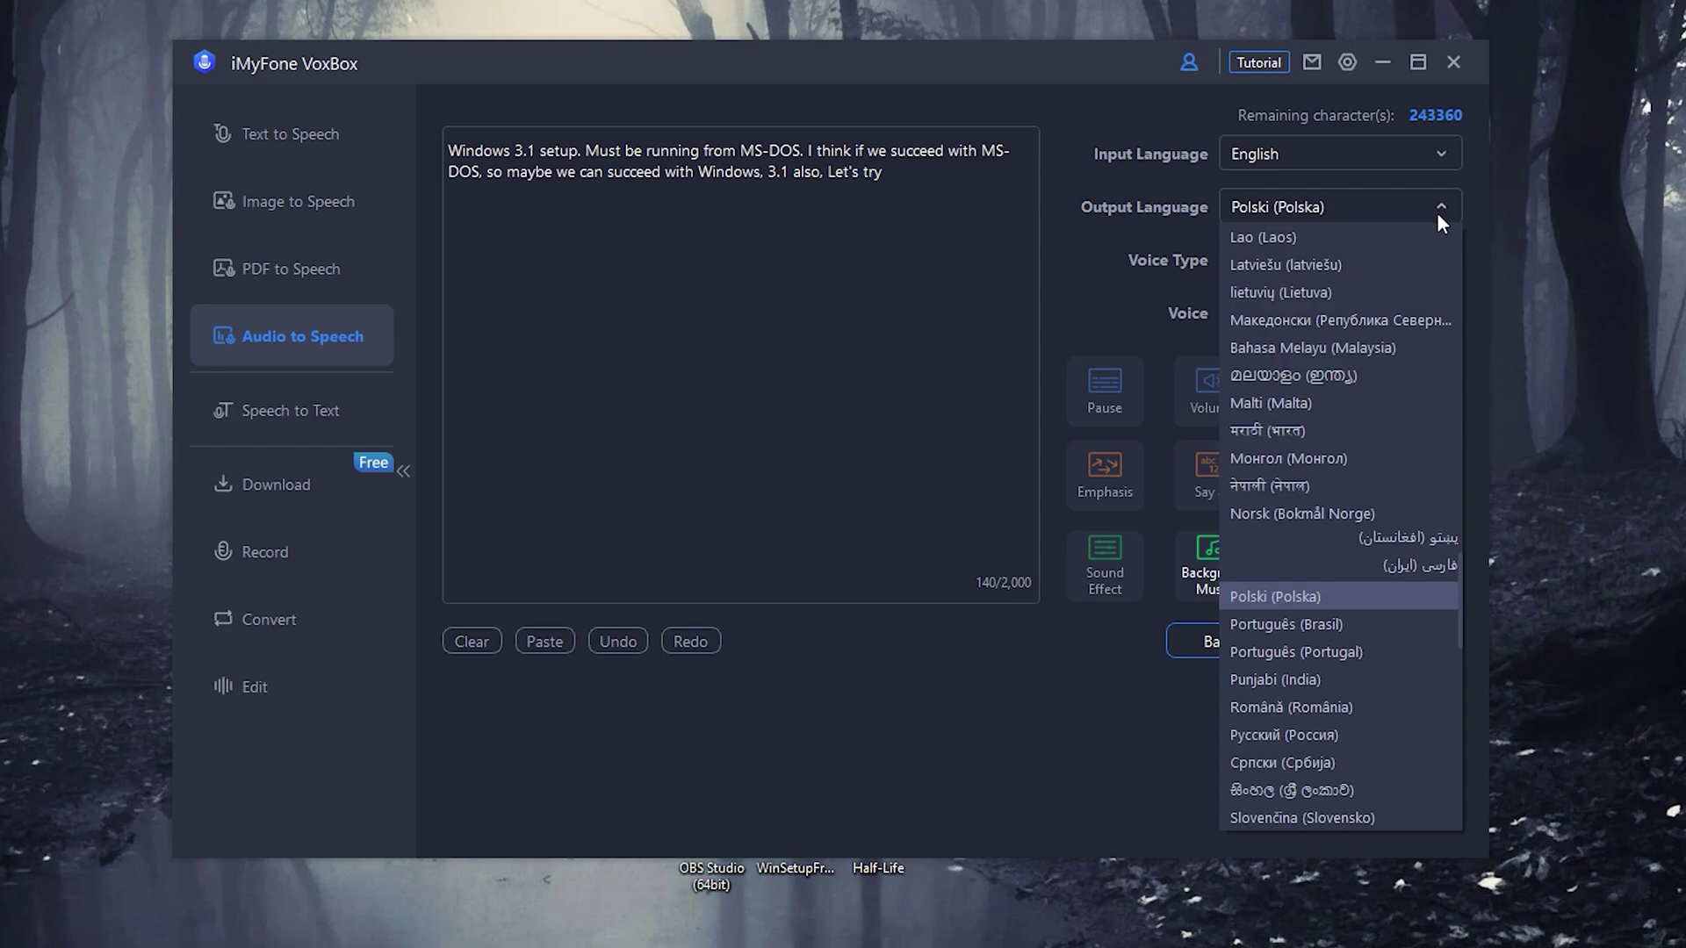
{"action": "left_click", "coordinate": [1277, 597]}
Voice the transcript with the Real People voice Jan (Male)
{"action": "left_click", "coordinate": [1286, 260]}
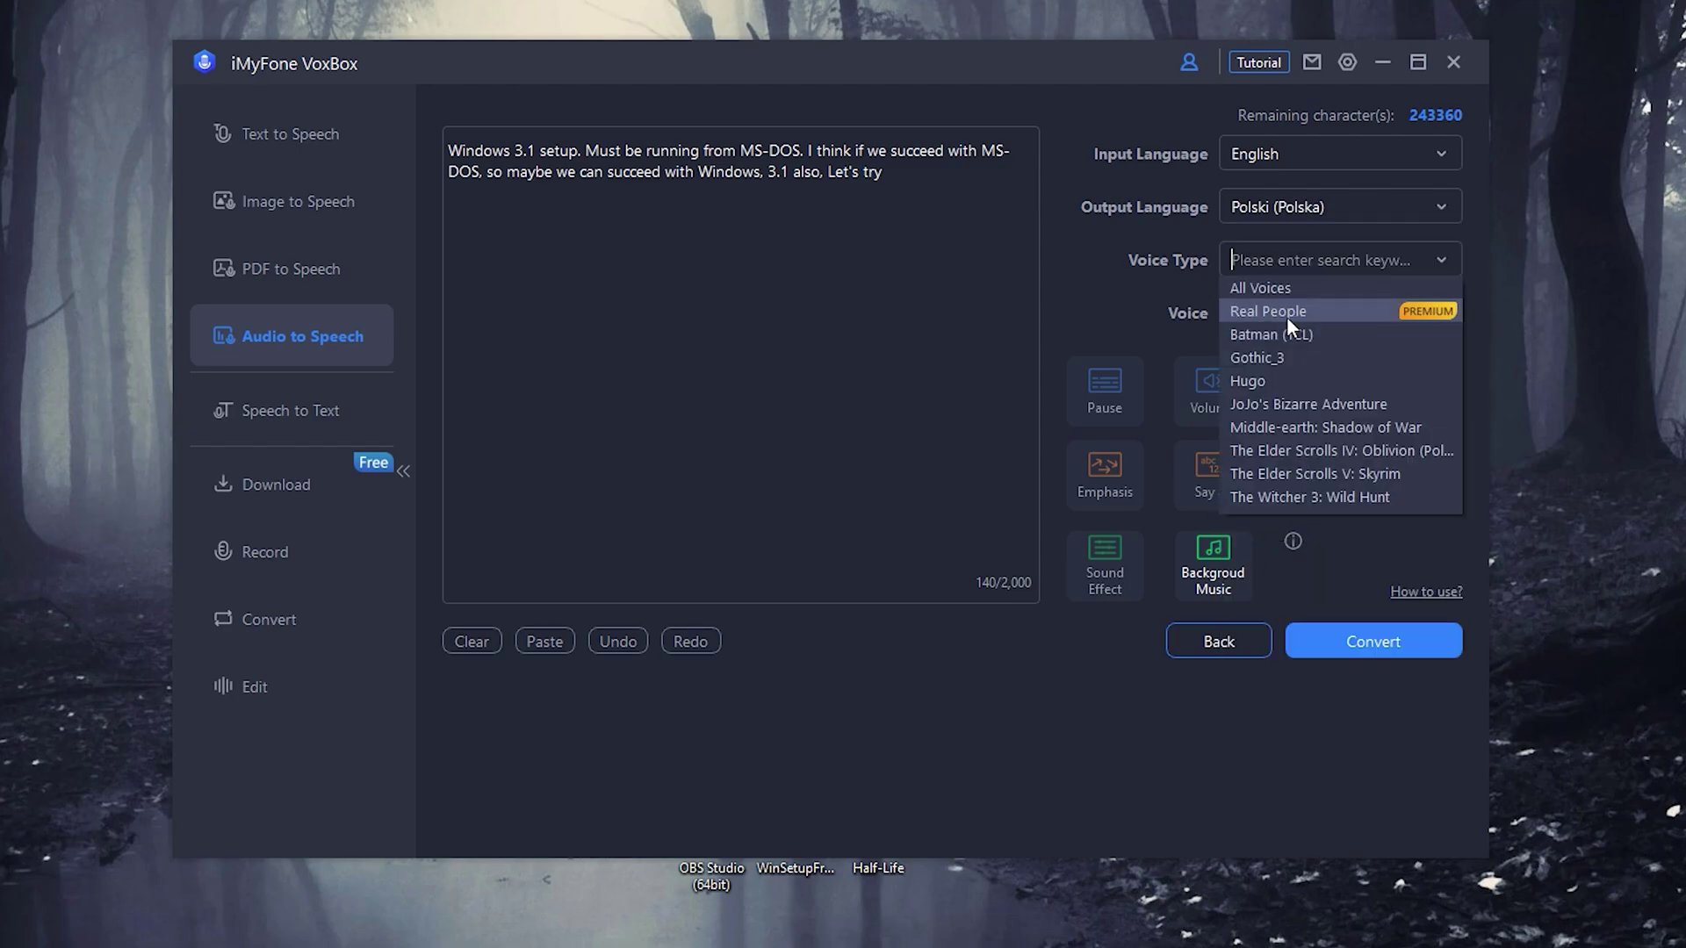
{"action": "left_click", "coordinate": [1287, 313]}
{"action": "left_click", "coordinate": [721, 436]}
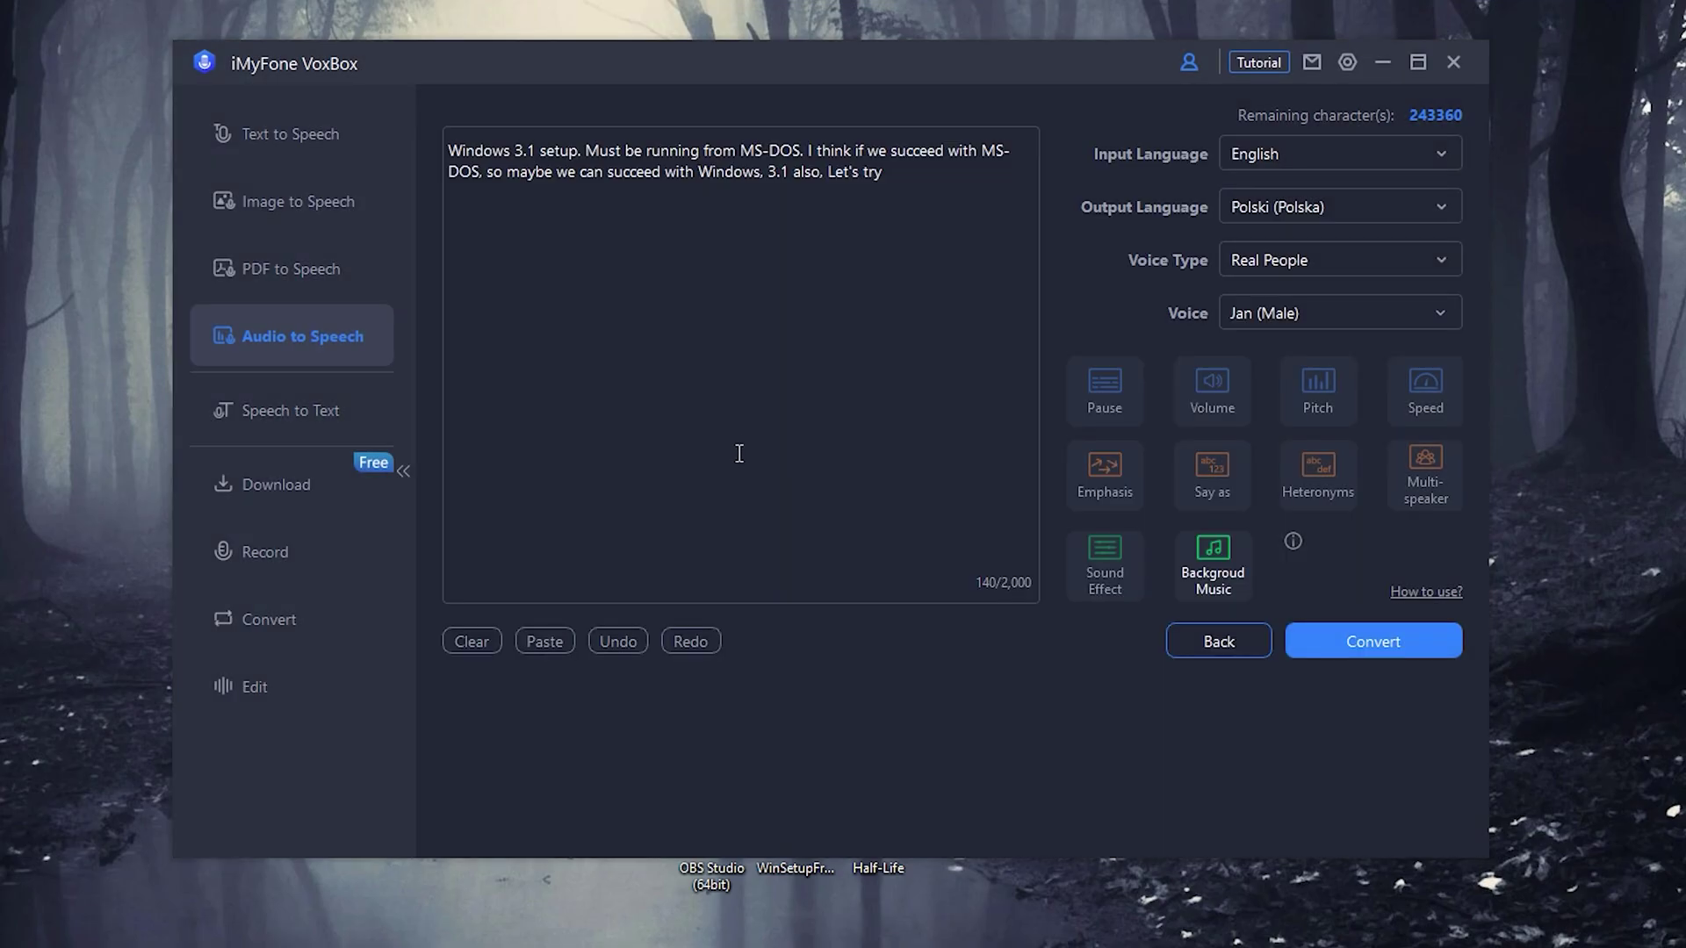
{"action": "left_click", "coordinate": [1380, 651]}
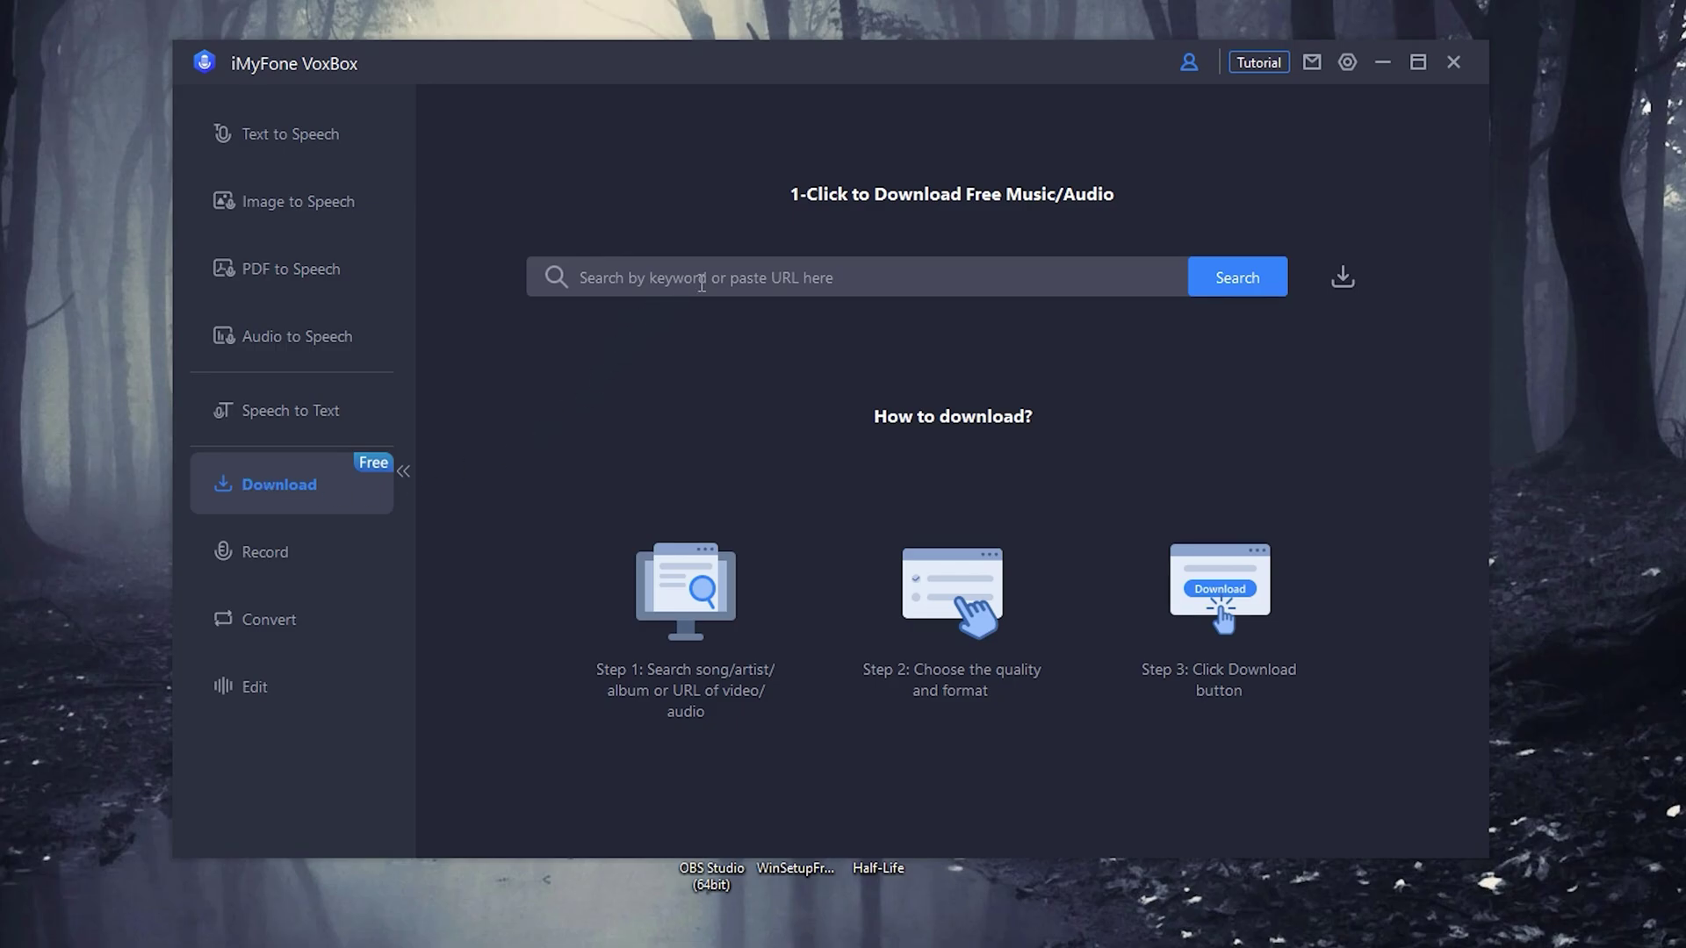
Search downloads for 'ambient' music (38 results), then go to the Record page
{"action": "type", "text": "ambient"}
{"action": "left_click", "coordinate": [1214, 279]}
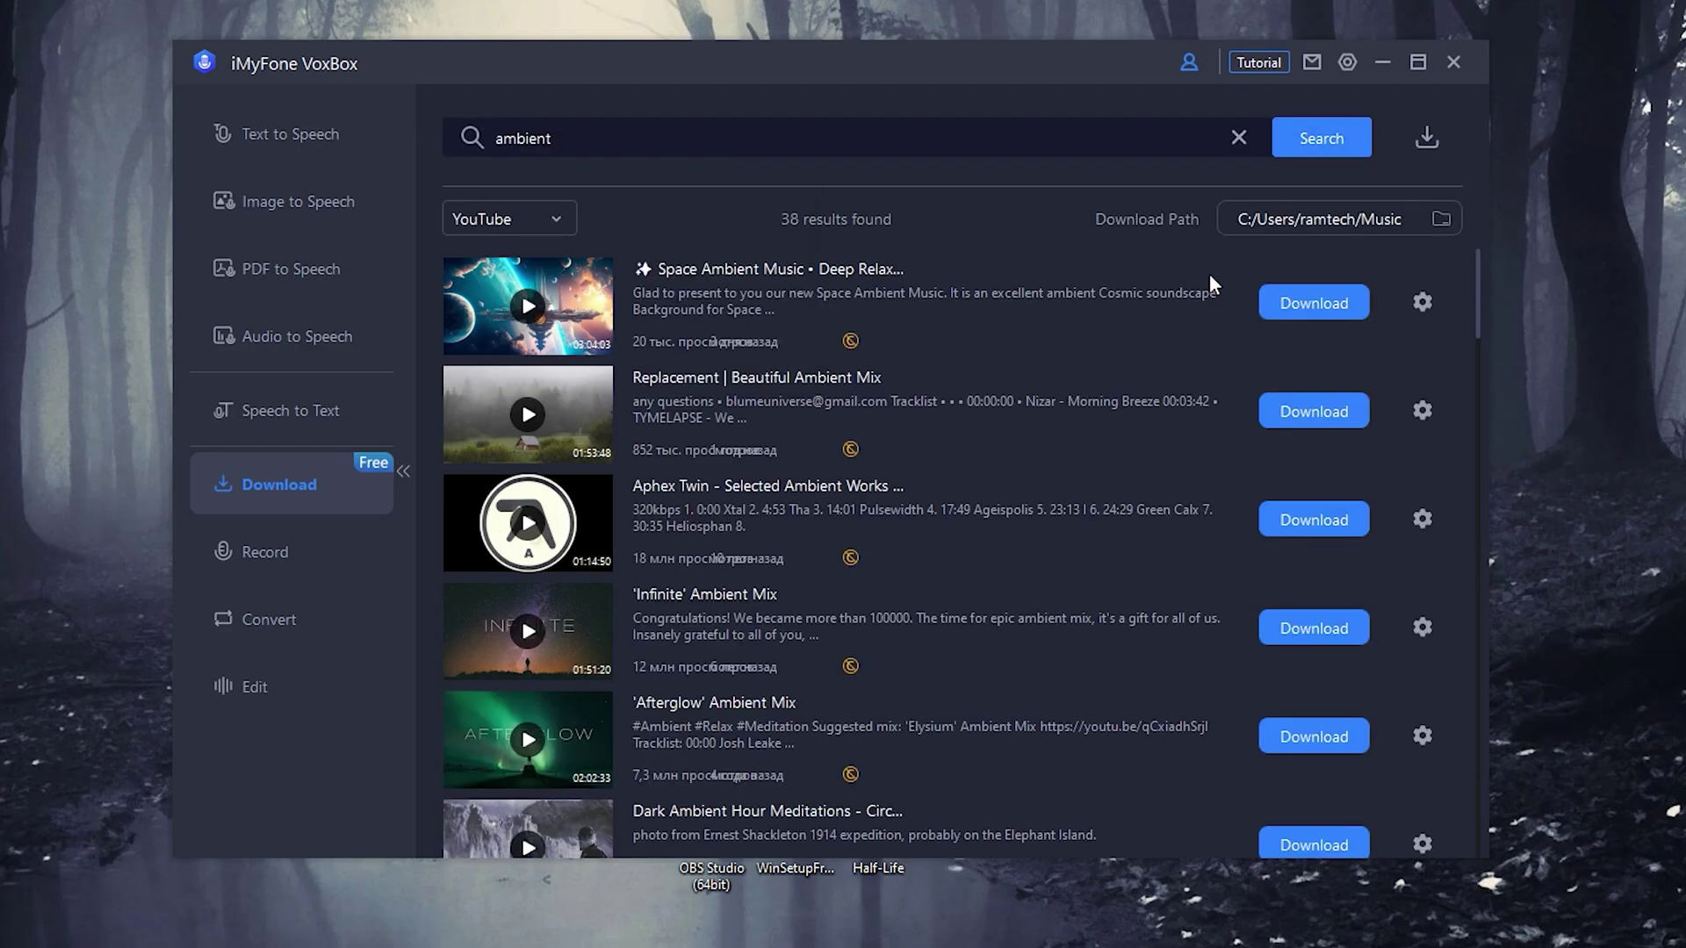
{"action": "left_click", "coordinate": [266, 553]}
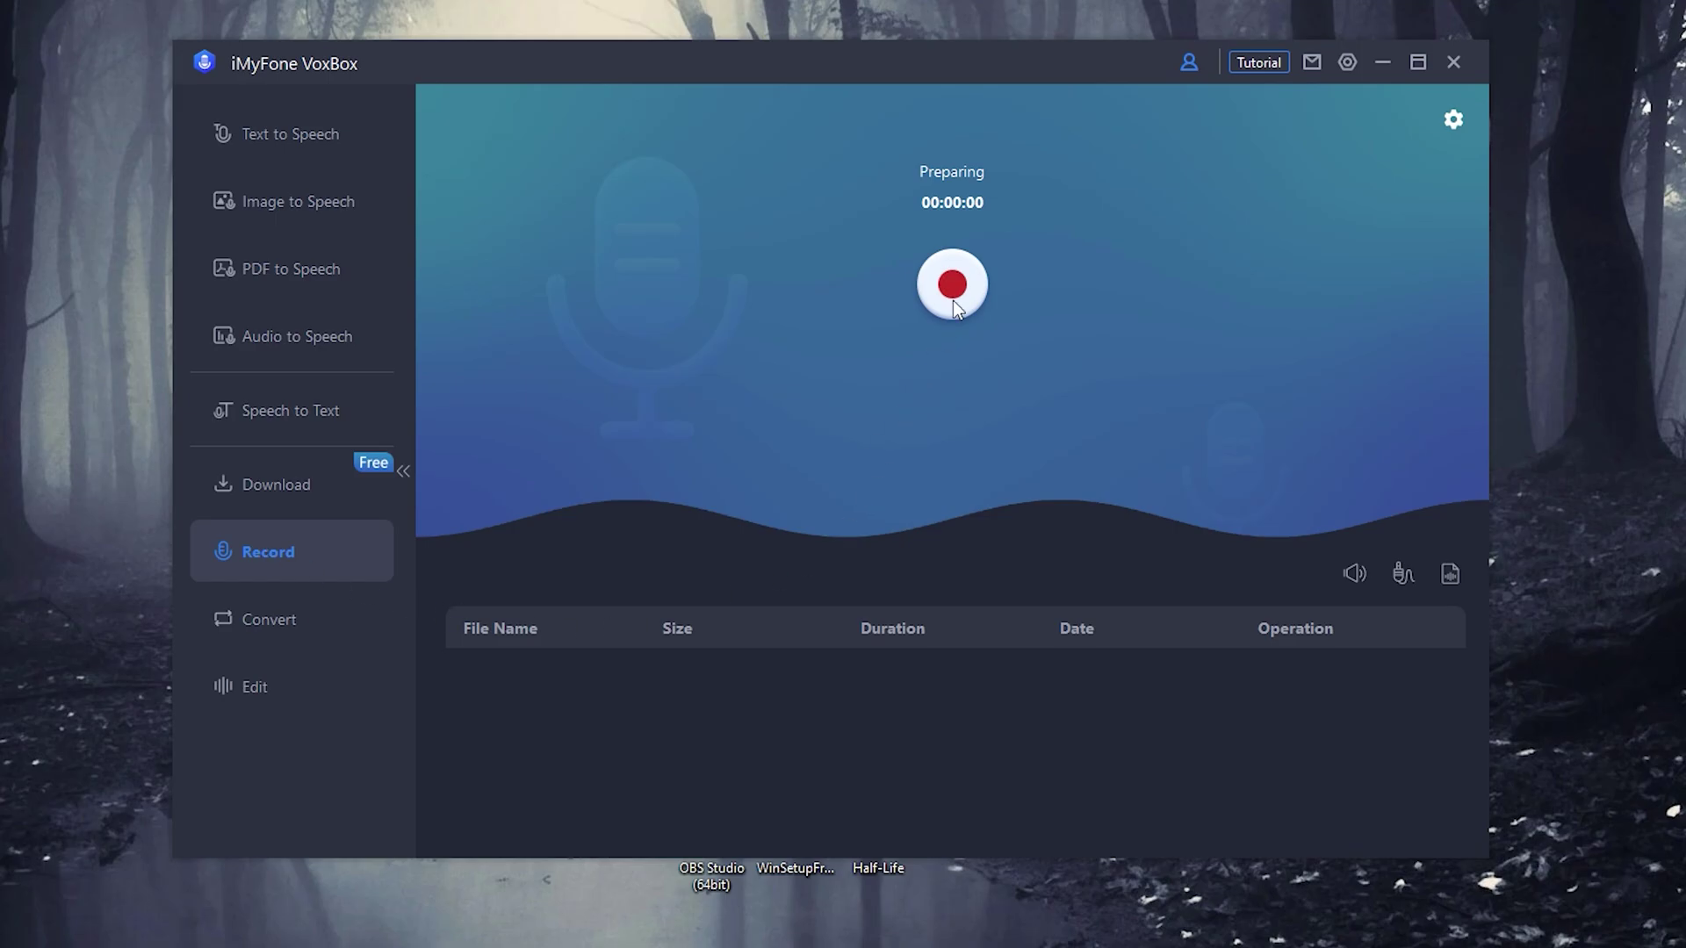
Browse the Export Format options on the file conversion page
{"action": "left_click", "coordinate": [324, 626]}
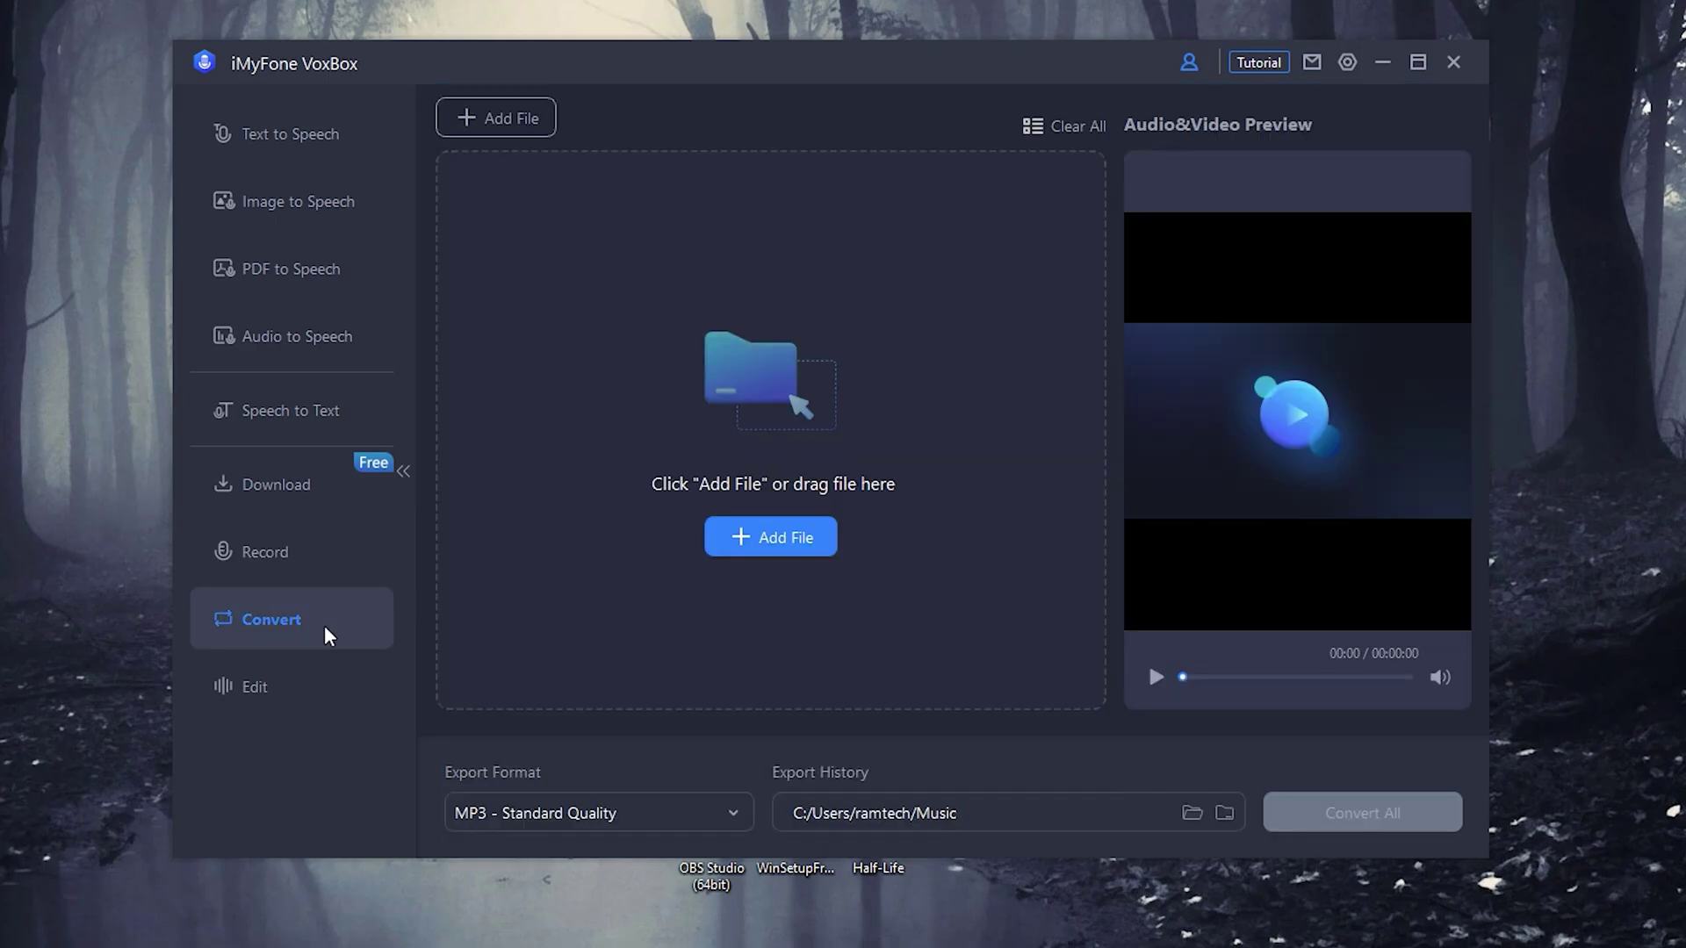
{"action": "left_click", "coordinate": [721, 812]}
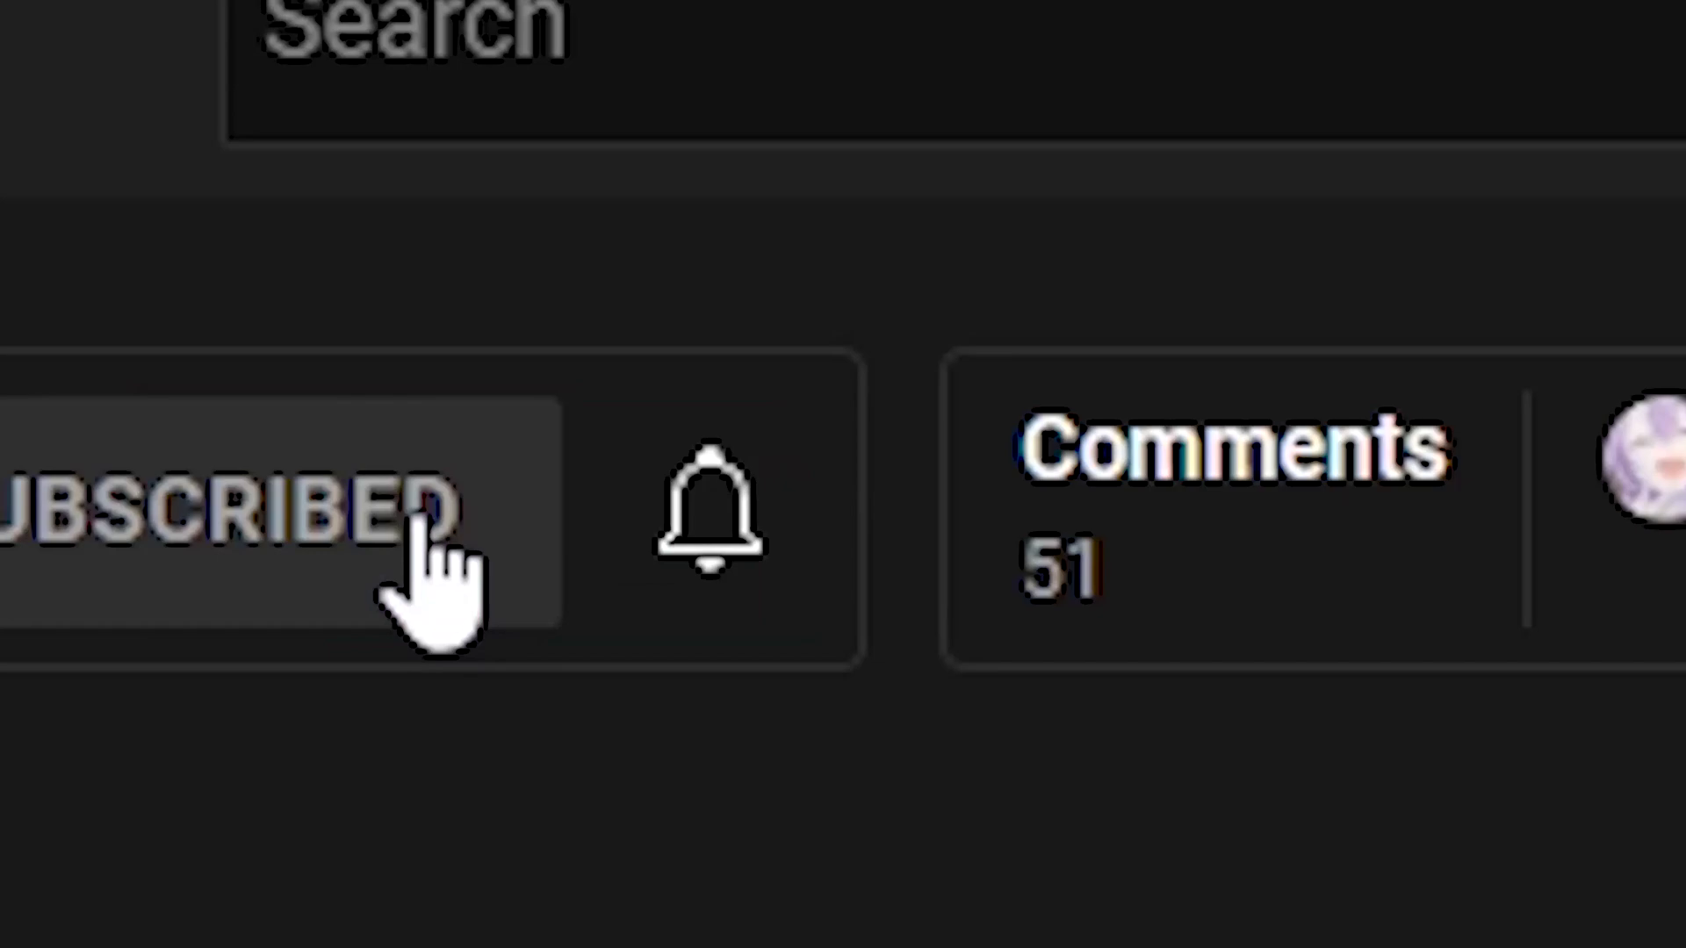
Switch the subscribed channel's notification bell to All
{"action": "left_click", "coordinate": [748, 544]}
{"action": "left_click", "coordinate": [882, 842]}
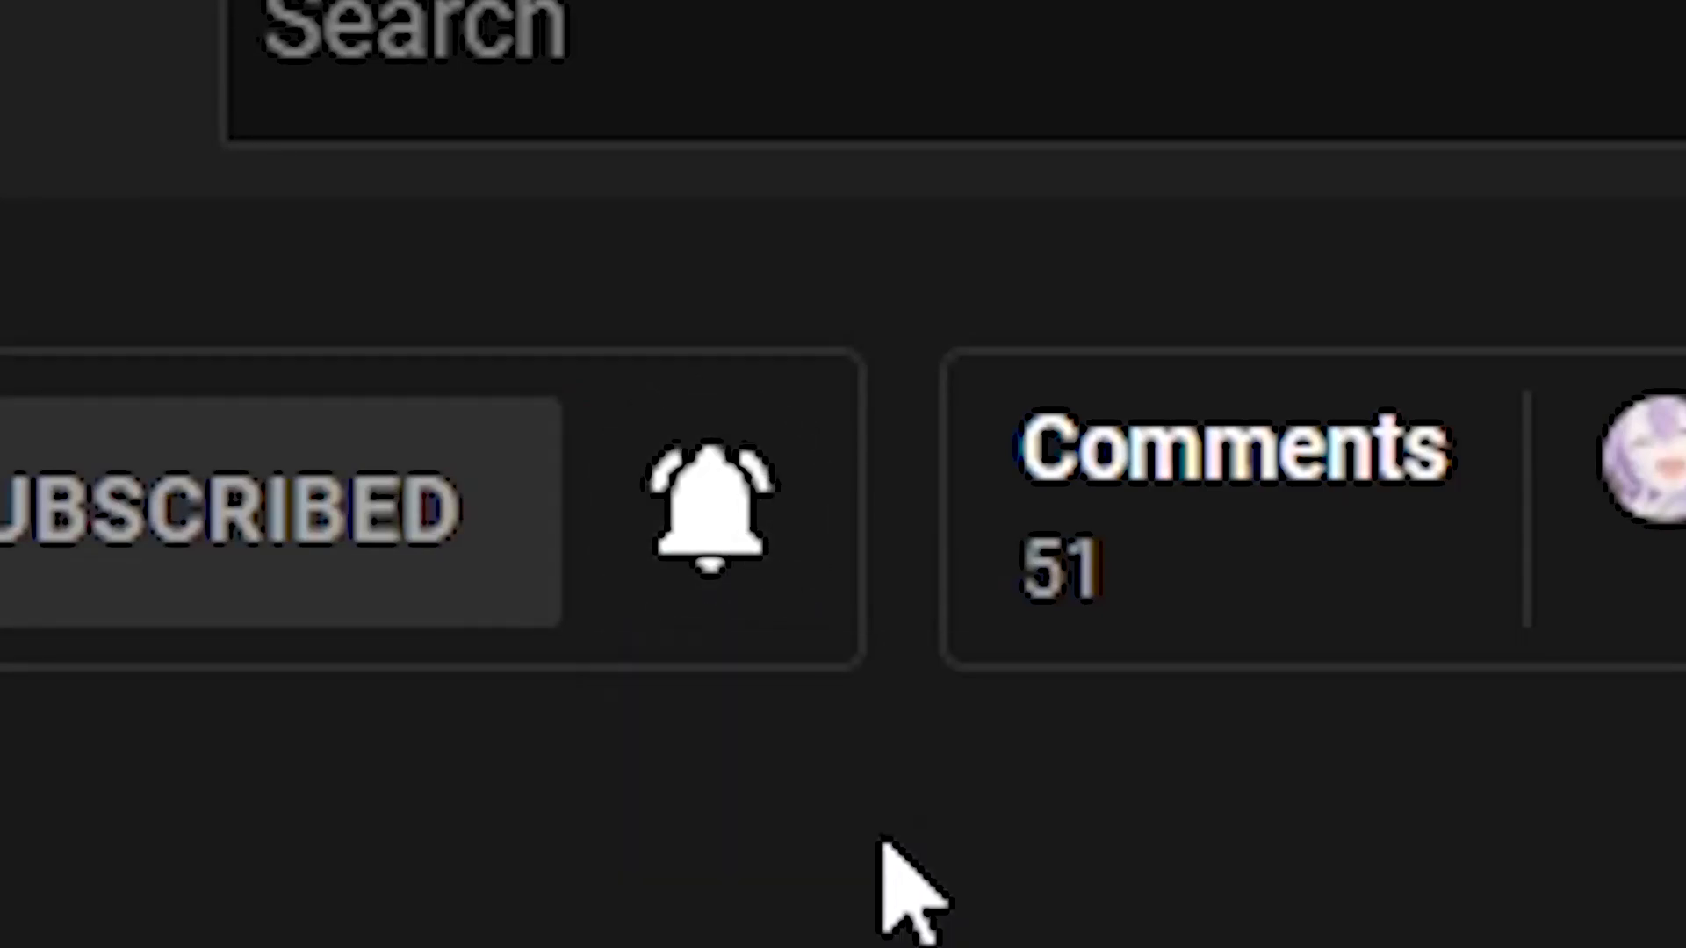